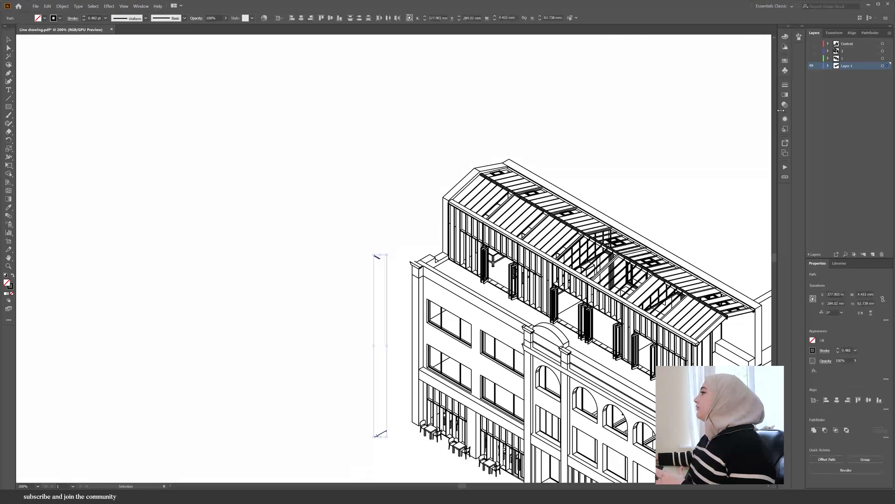
- Delete the selected linework from the drawing
key(Delete)
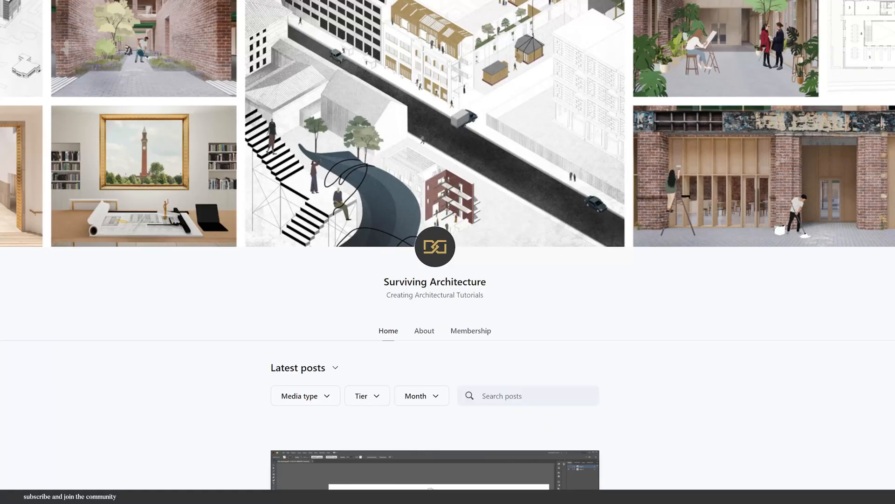
- Scroll down the Patreon post to view the tutorial's downloadable files
scroll(448, 252, down, 6)
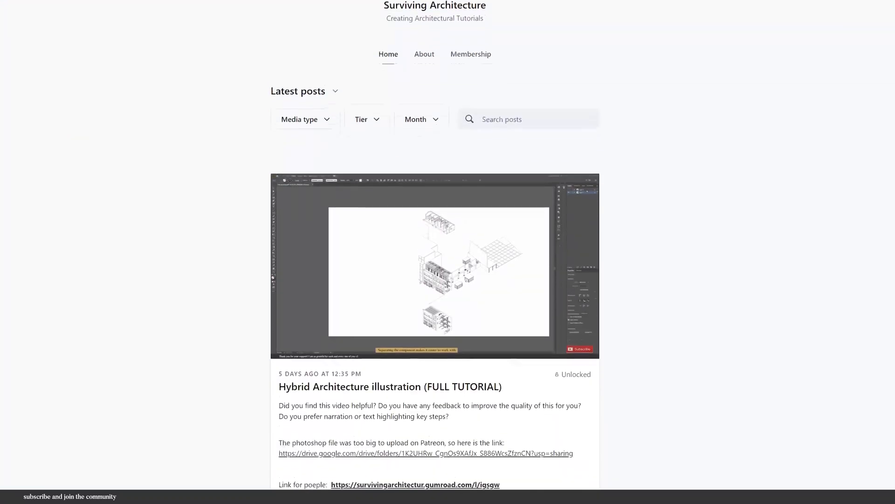
scroll(435, 252, down, 2)
scroll(435, 252, down, 1)
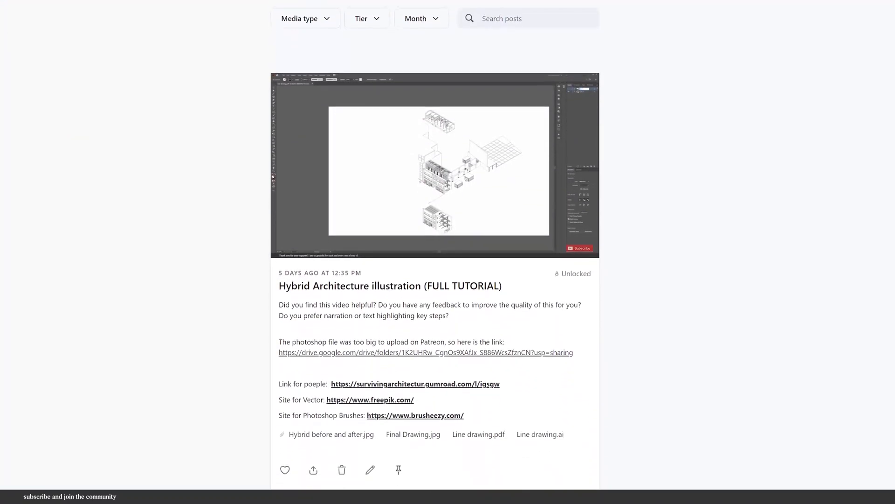
scroll(435, 252, down, 1)
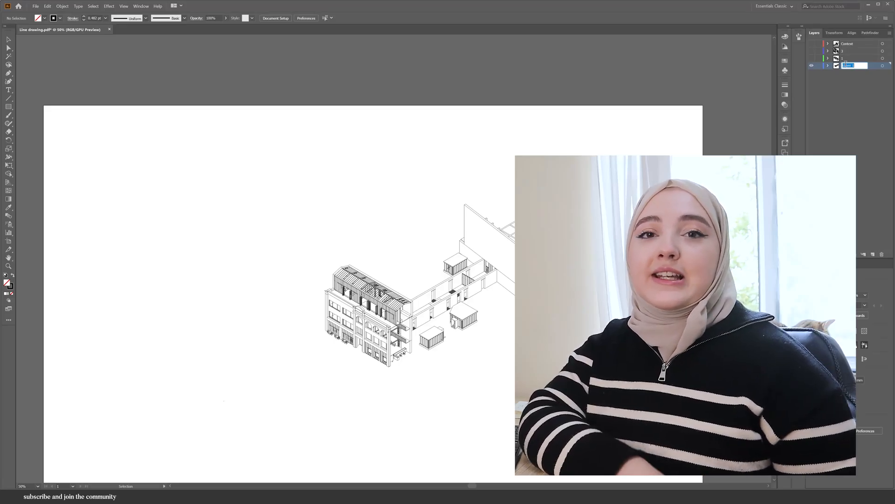
- Rename the bottom layer as 2 and make the other three layers visible
text(2)
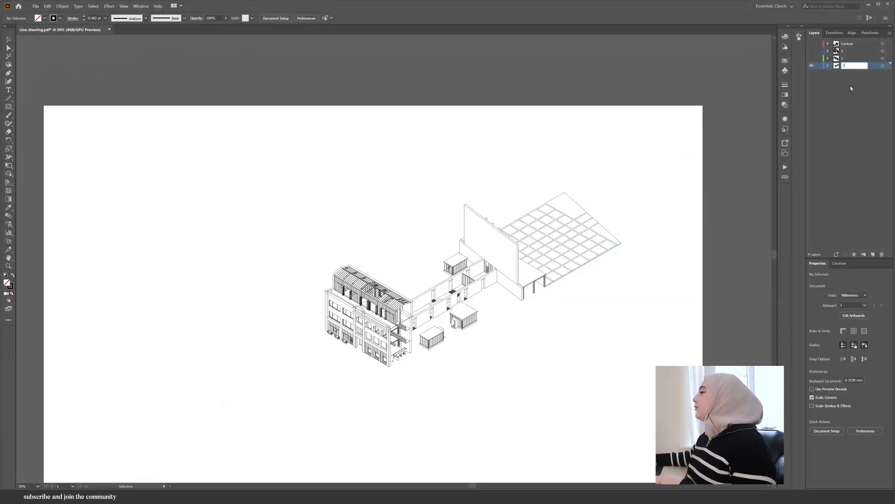
key(Return)
click(812, 57)
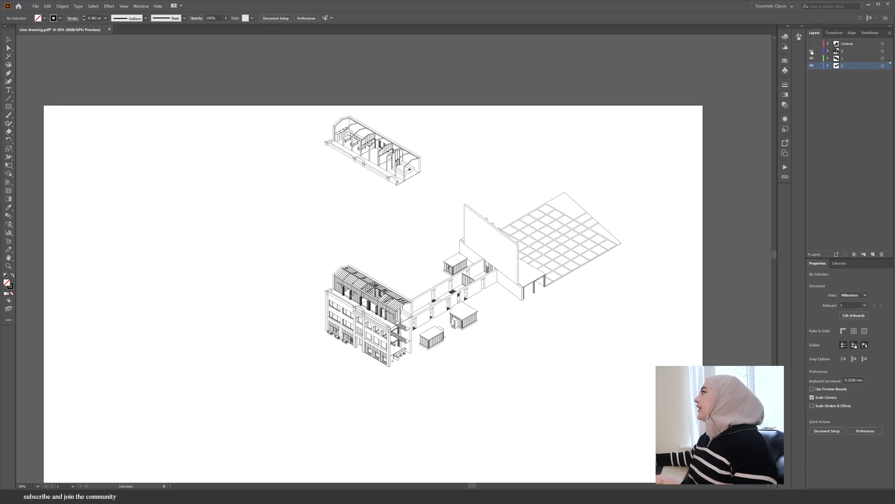
click(811, 51)
click(811, 43)
alt+scroll(511, 198, down, 1)
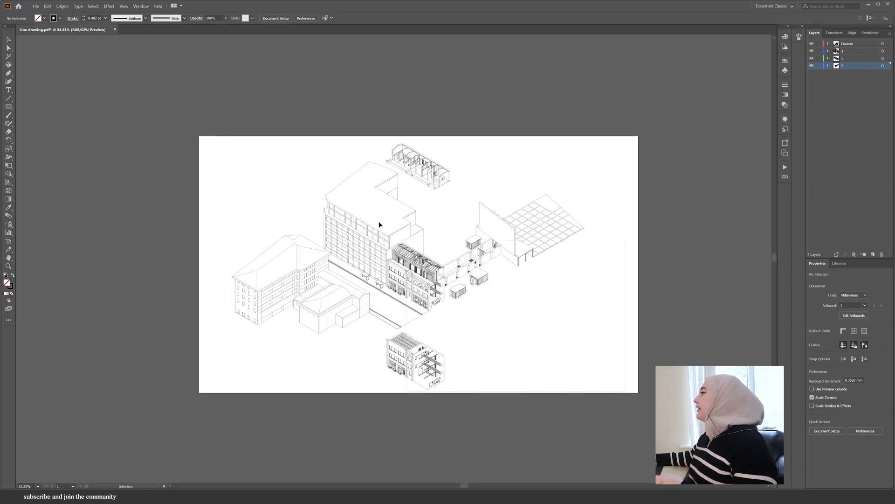
- Select all the artwork and set its stroke weight to 0.1 pt, then deselect
key(ctrl+a)
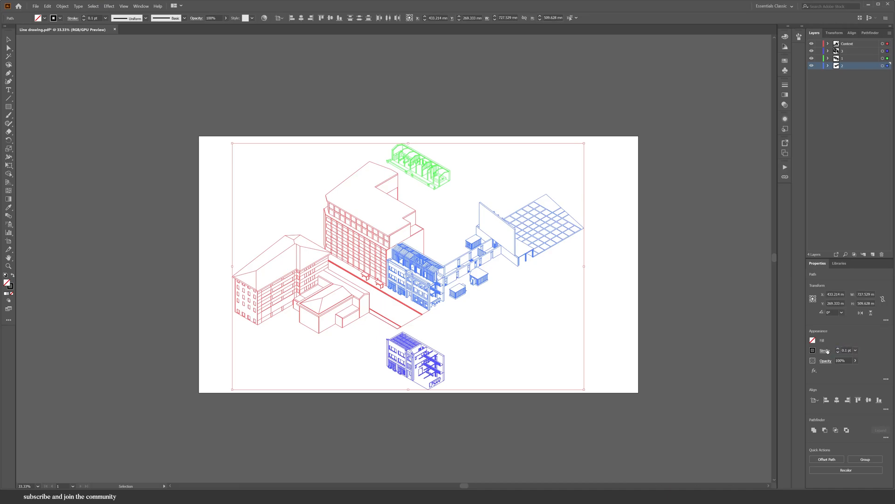
click(825, 350)
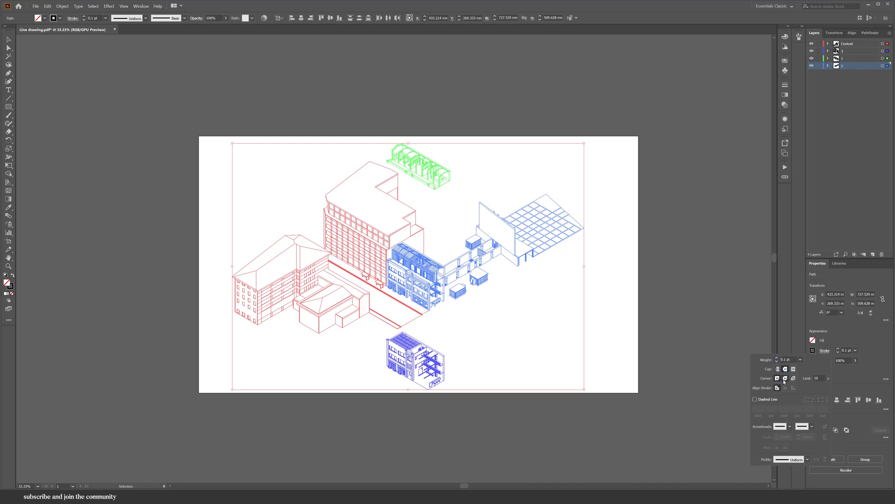
click(505, 360)
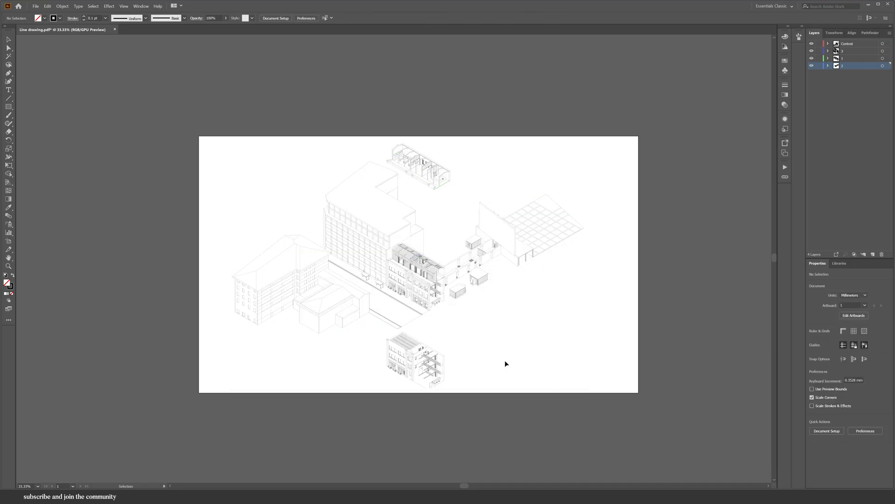
- Delete the sink and tap from the worktop in the roof-level room
scroll(404, 146, up, 8)
scroll(138, 127, down, 2)
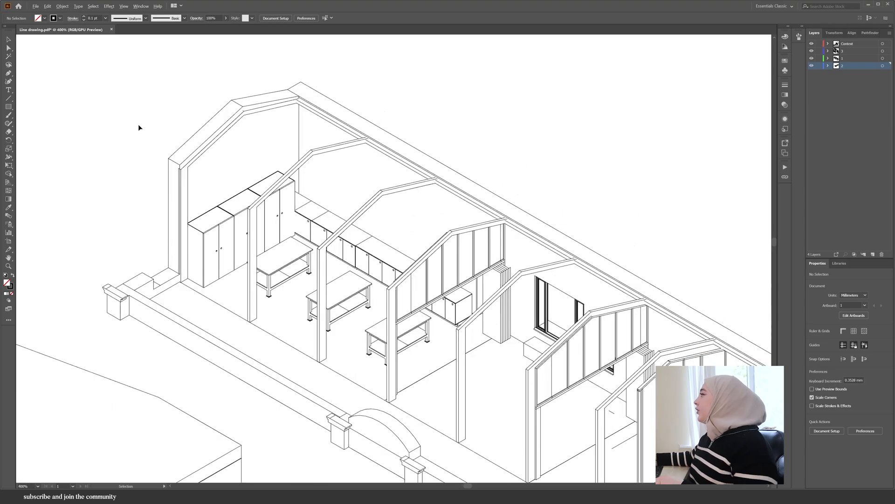
scroll(616, 405, up, 1)
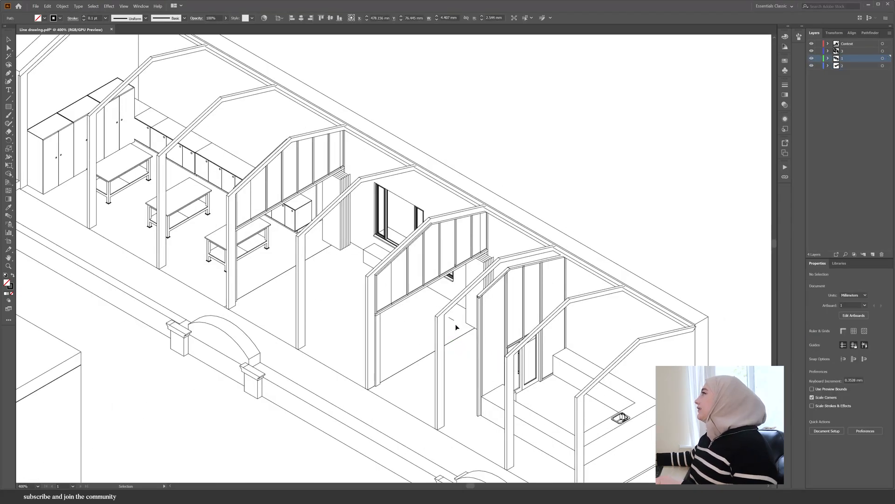
scroll(637, 428, up, 5)
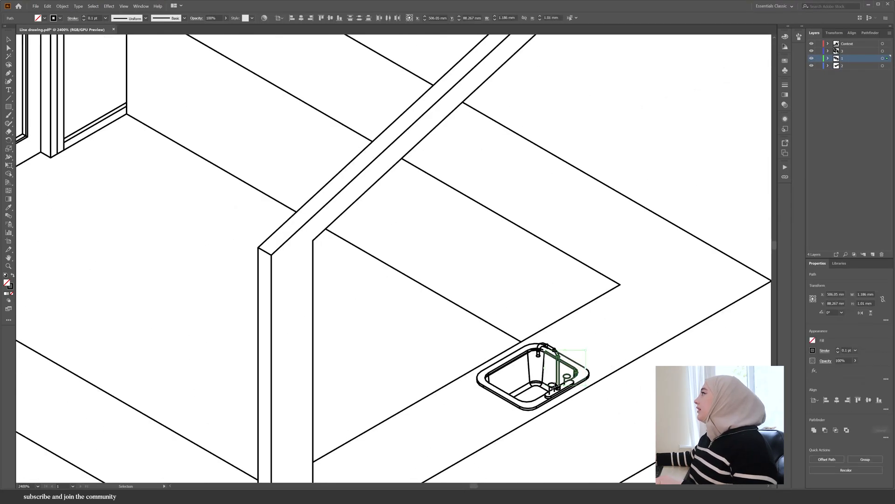
click(495, 377)
key(Delete)
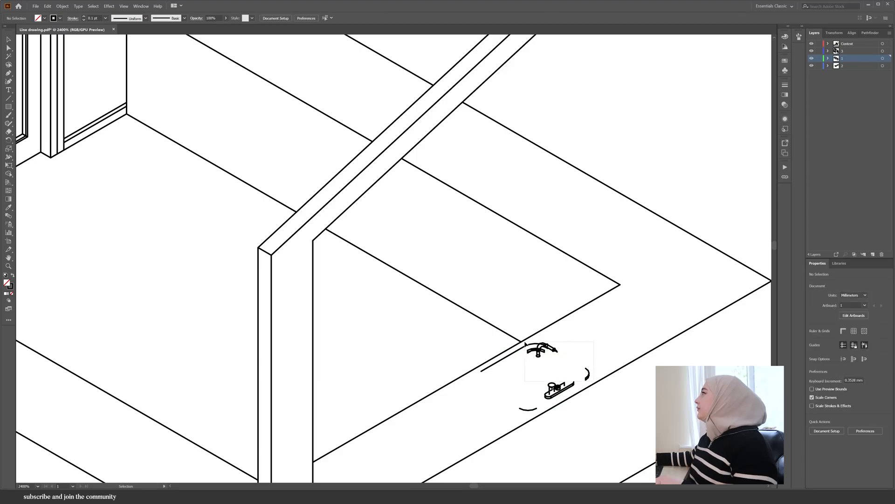
click(556, 388)
key(Delete)
click(532, 404)
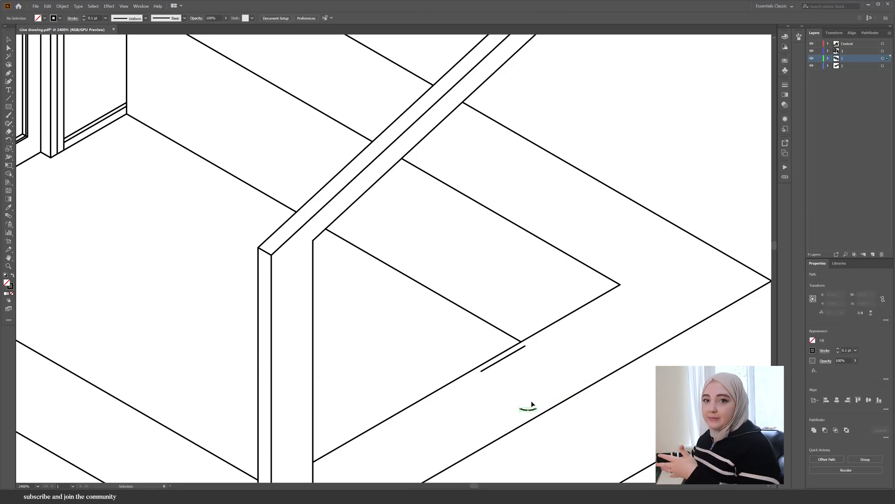
key(Delete)
- Resize the artboard with the Artboard tool and set its width to 530 mm
scroll(585, 342, down, 6)
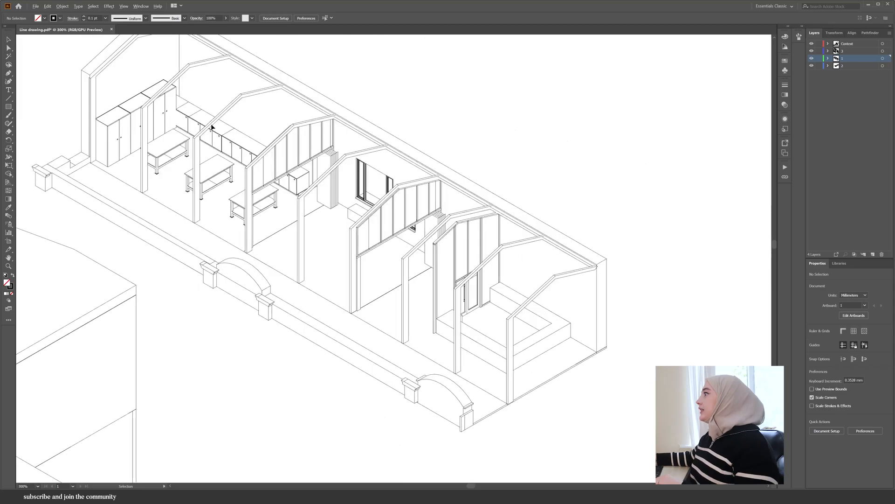
scroll(212, 127, up, 3)
scroll(186, 112, up, 3)
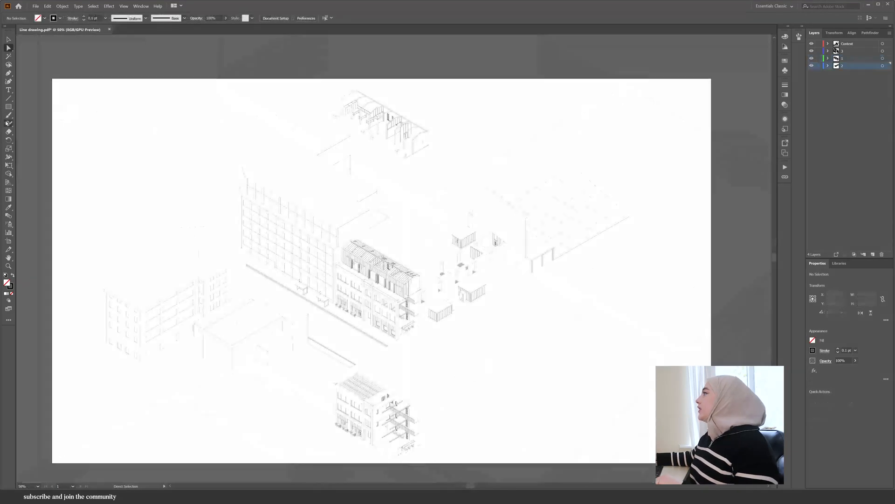
click(8, 241)
drag(53, 270, 229, 303)
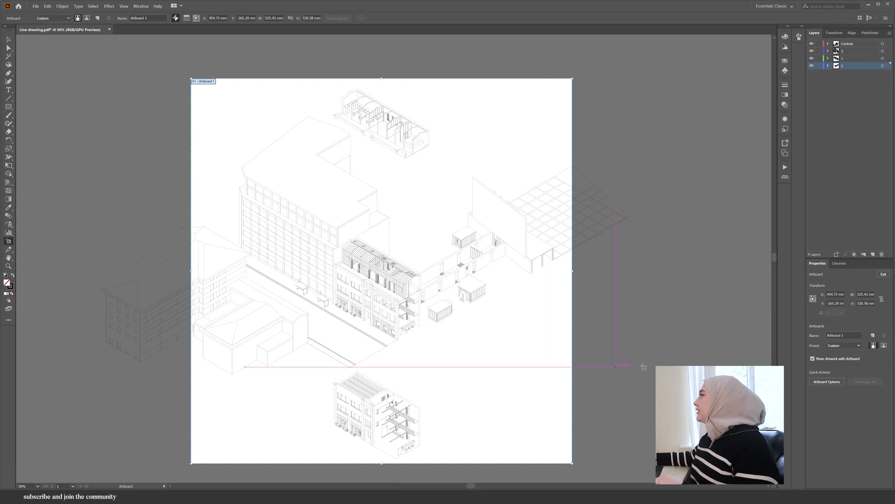
click(863, 294)
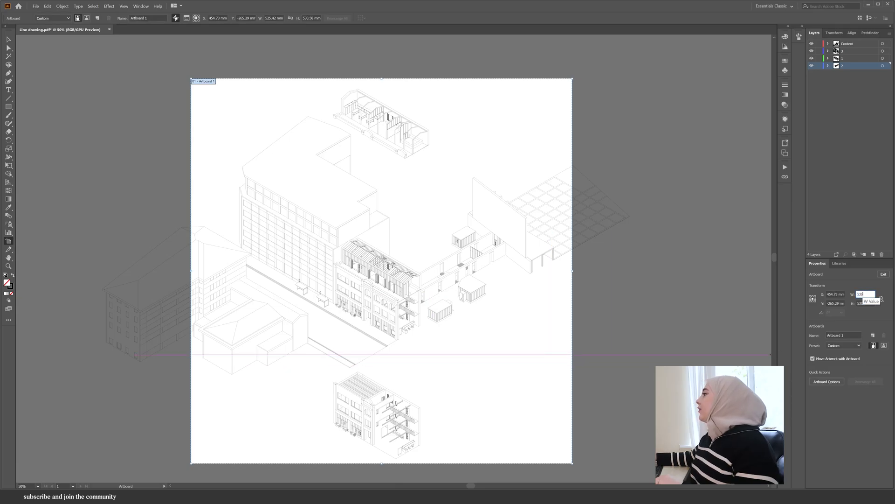
text(530)
key(Tab)
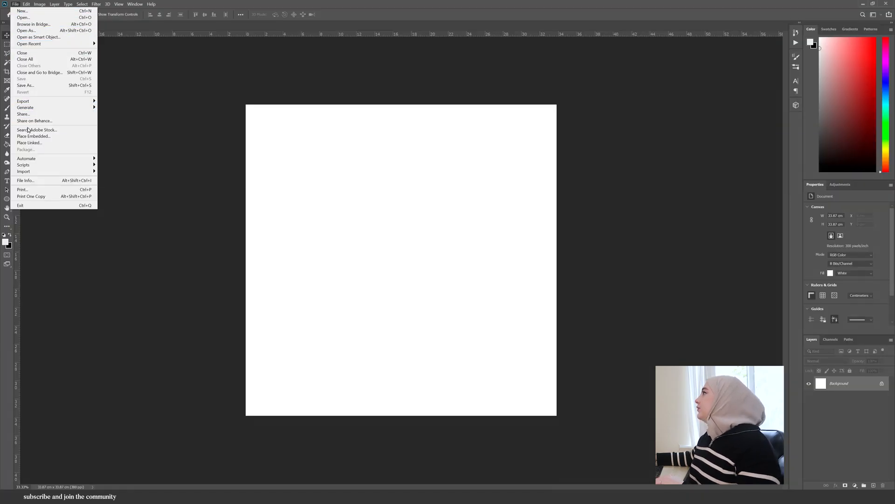
- In Photoshop, place the Line drawing file as a linked smart object in the new document
click(31, 143)
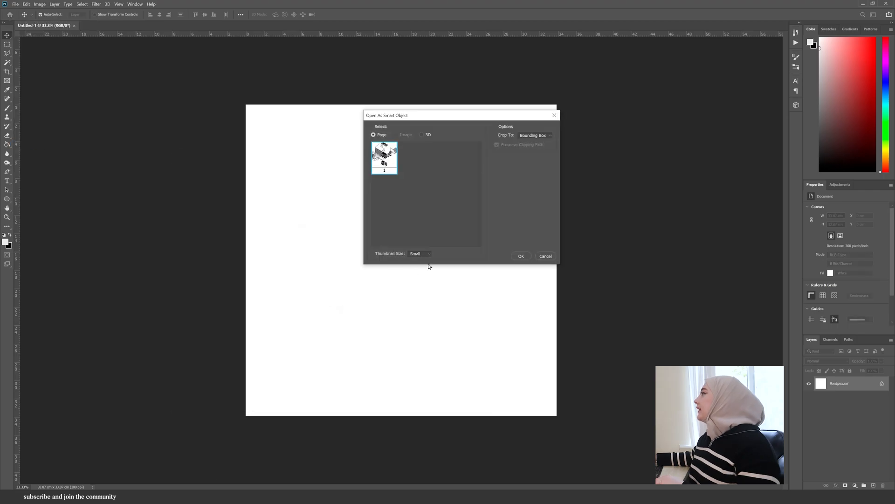
click(520, 255)
key(Return)
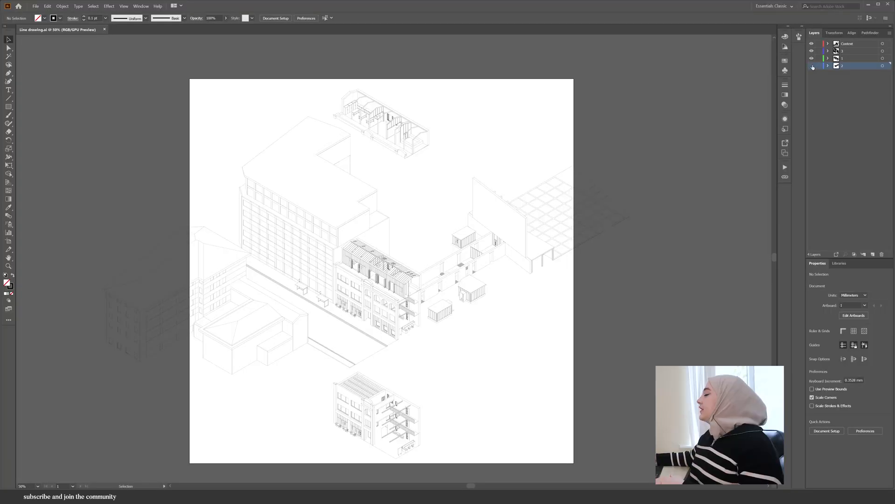
- Switch back to Illustrator and hide every layer except the top context layer
click(812, 66)
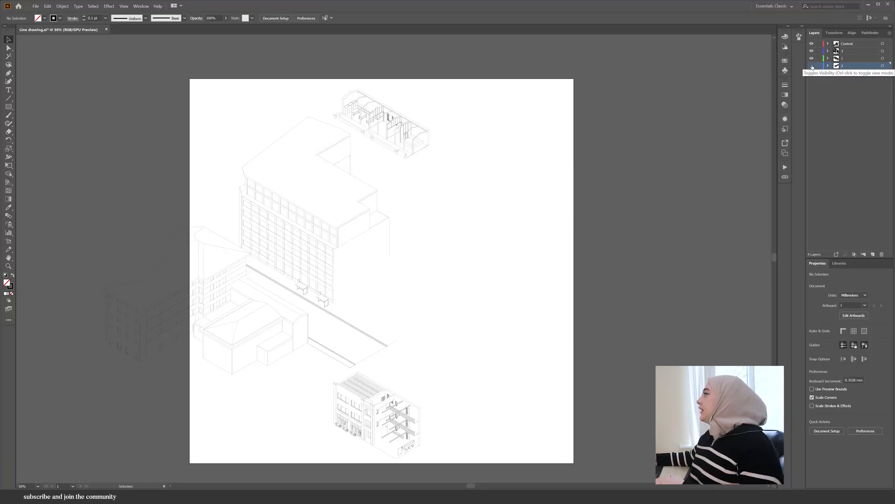
click(812, 51)
click(811, 58)
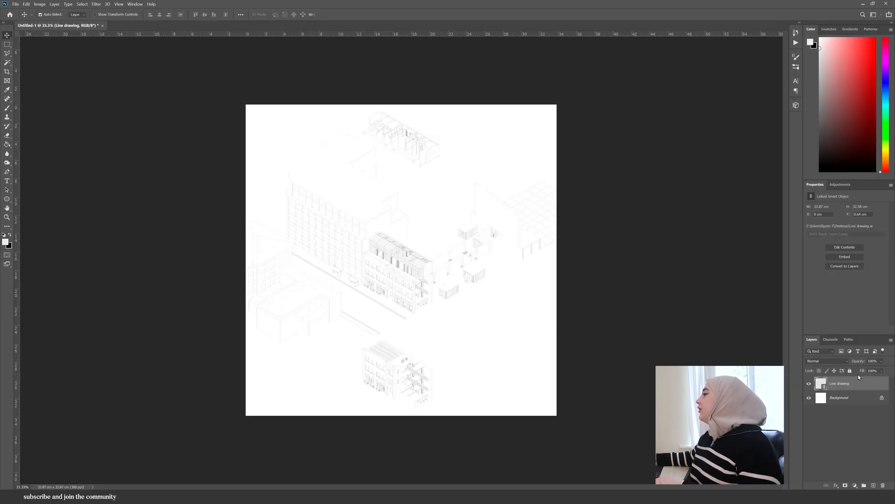
- In Photoshop, update the linked Line drawing smart object with the modified content
right_click(846, 385)
click(839, 157)
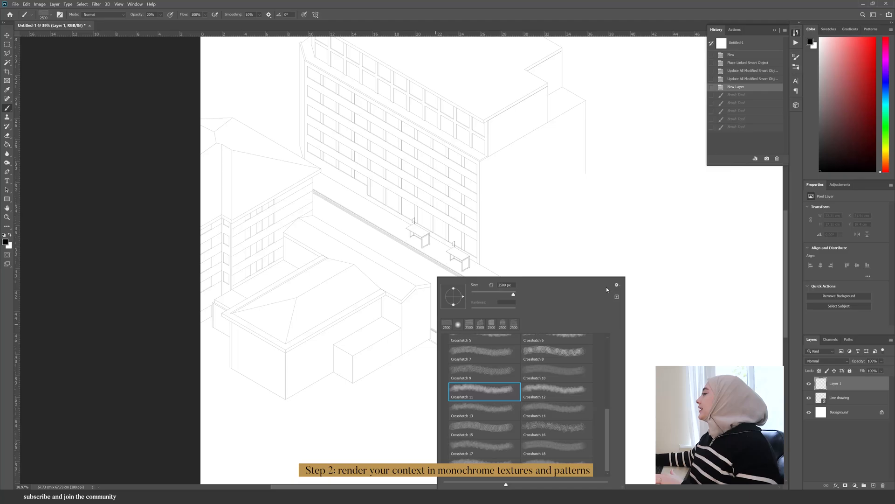
- Save the current crosshatch brush as a new brush preset named Straight
click(617, 285)
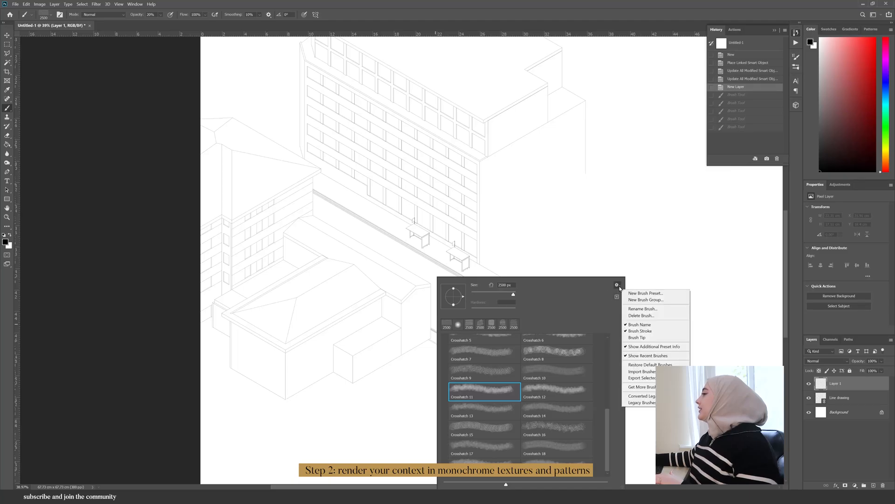
click(624, 293)
click(624, 293)
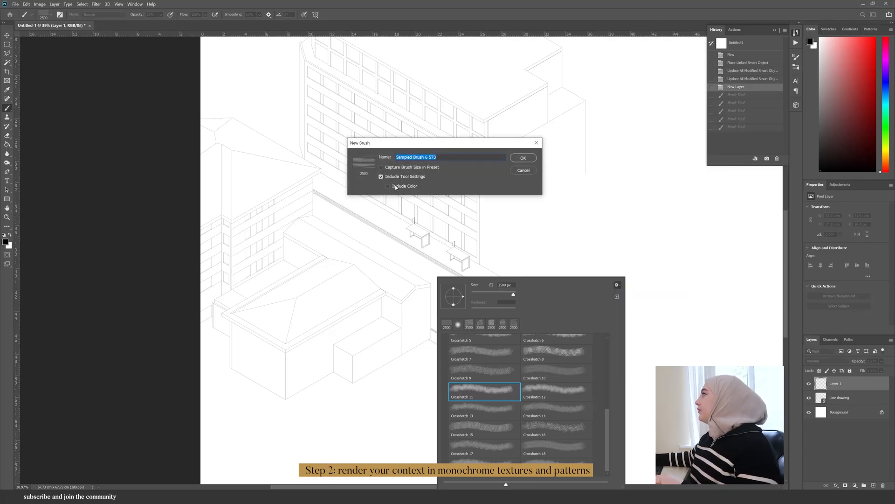
click(425, 157)
key(ctrl+a)
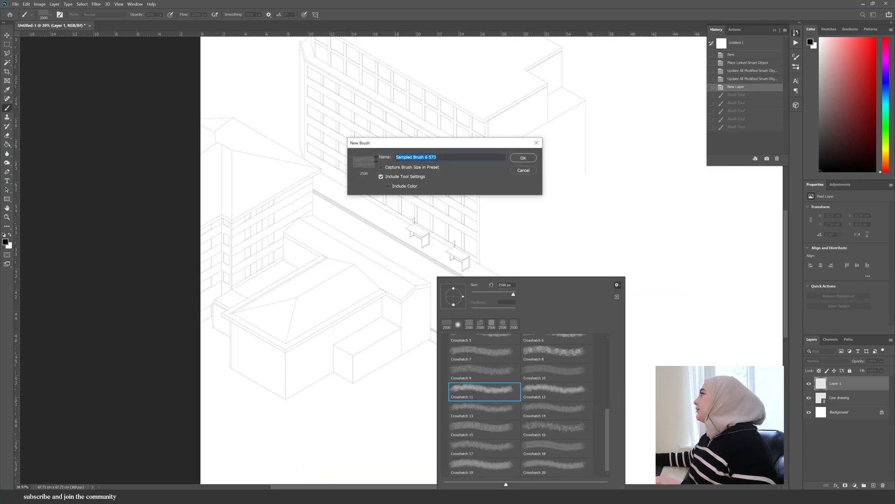
text(Straight)
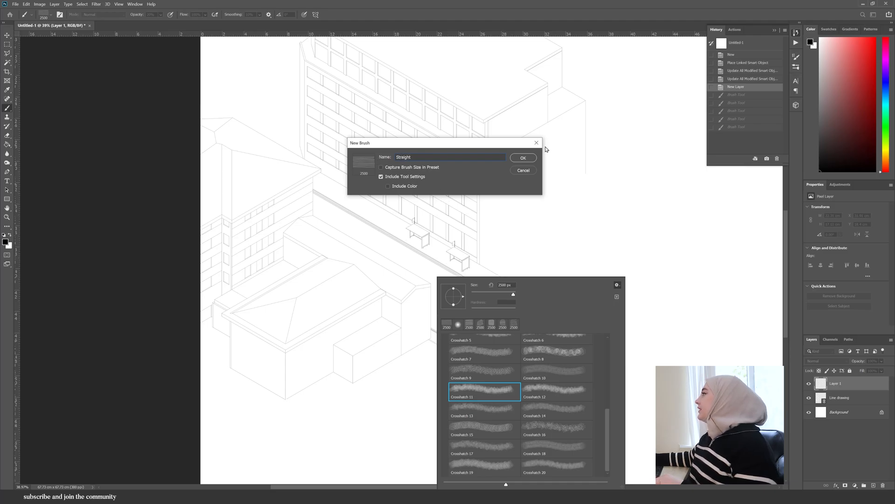
click(523, 158)
- Disable Shape Dynamics in the brush settings and paint a horizontal test stroke
click(617, 297)
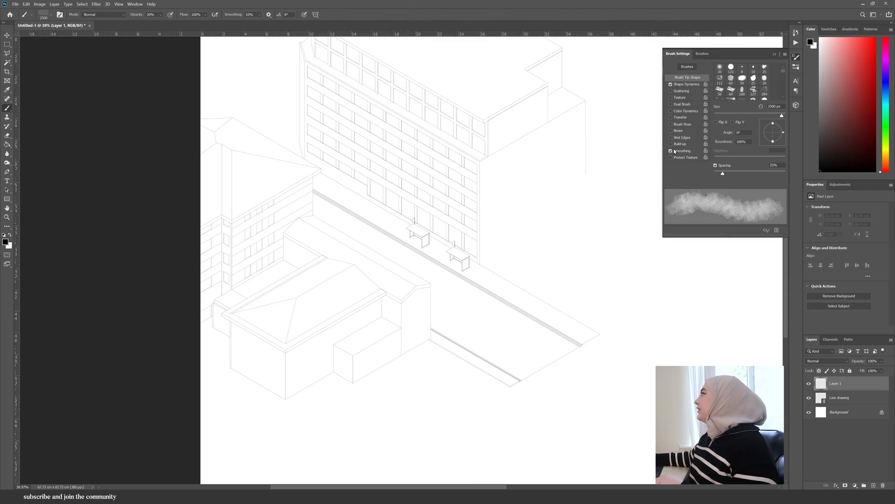
click(671, 85)
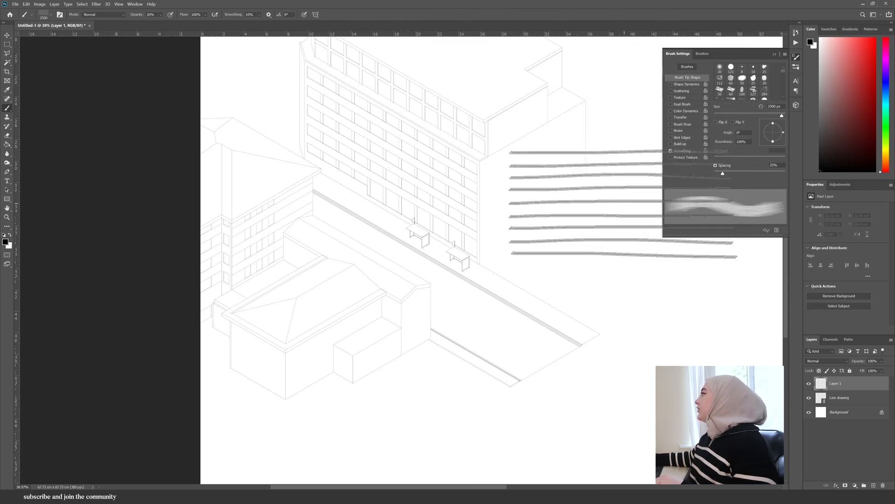
drag(535, 313, 733, 326)
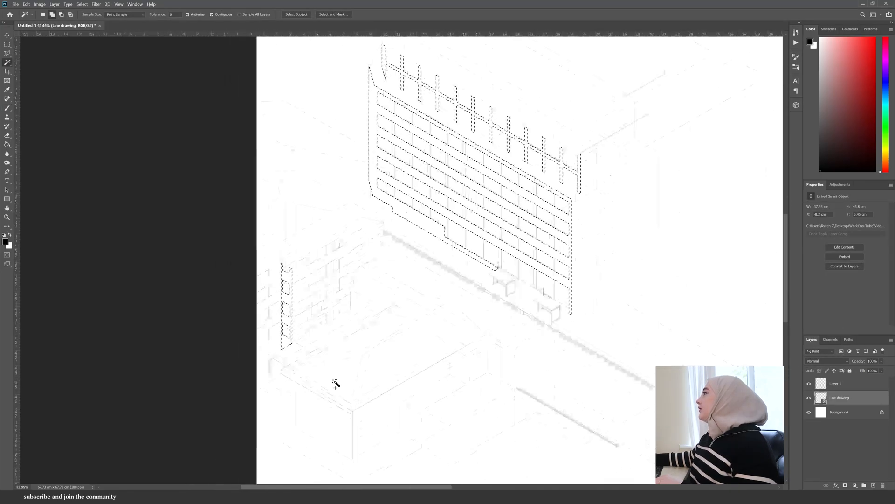
- Select the low buildings' wall faces with the Magic Wand and hatch the front wall on Layer 1 with vertical strokes from a smaller brush
scroll(290, 410, up, 4)
click(305, 389)
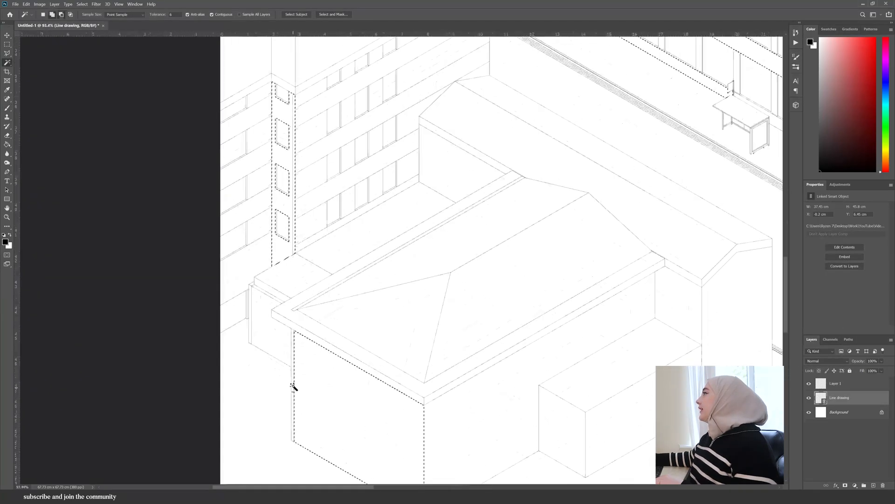
click(270, 327)
scroll(250, 335, down, 3)
click(429, 395)
click(378, 238)
click(496, 307)
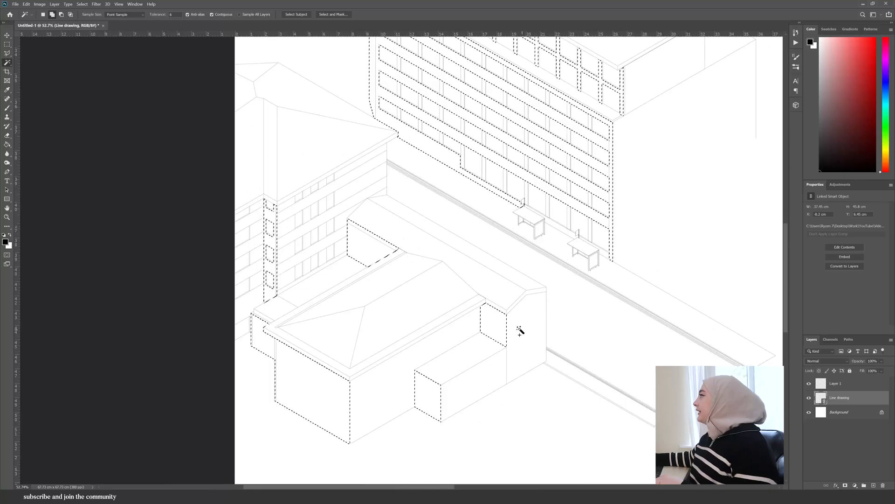
click(277, 336)
scroll(258, 314, up, 4)
click(266, 318)
scroll(279, 182, down, 2)
scroll(438, 215, down, 4)
scroll(475, 92, up, 3)
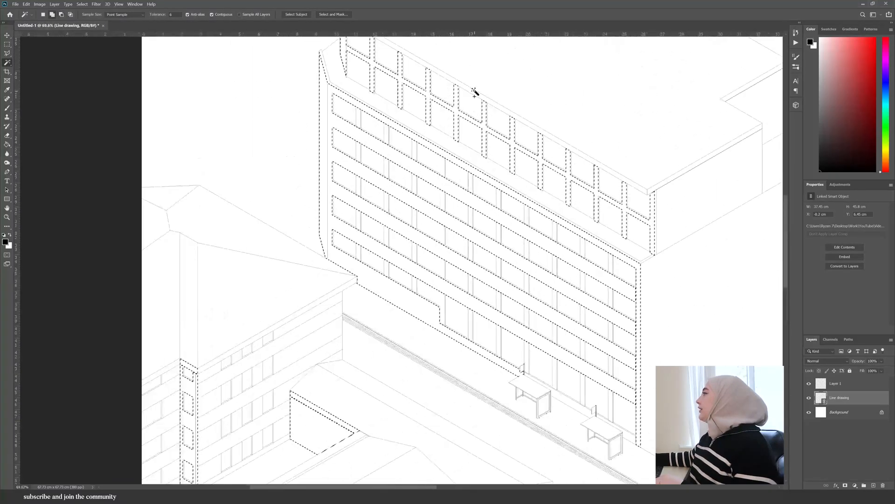
scroll(475, 139, down, 3)
scroll(431, 200, down, 2)
scroll(205, 280, up, 2)
click(835, 384)
key(b)
scroll(279, 429, up, 5)
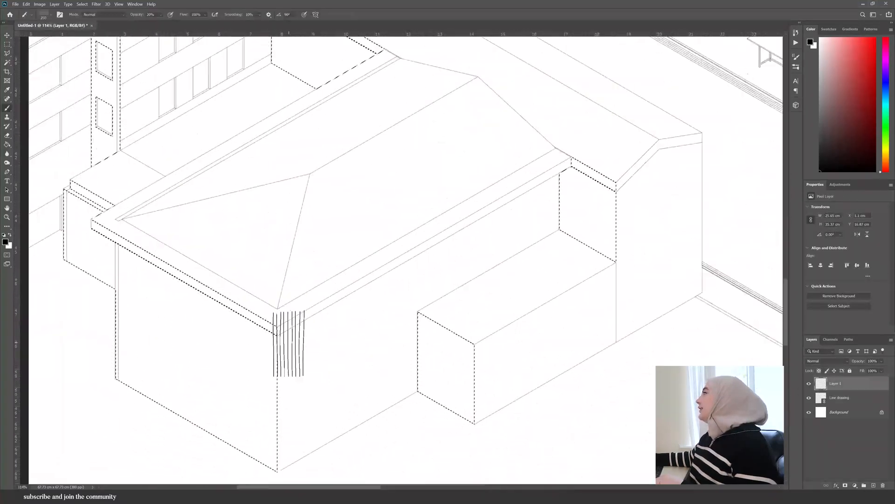
scroll(204, 260, up, 2)
drag(204, 260, 227, 432)
key(ctrl+z)
key(bracketleft)
key(bracketleft)
mouse_move(222, 226)
mouse_down()
mouse_move(226, 400)
mouse_move(253, 440)
mouse_up()
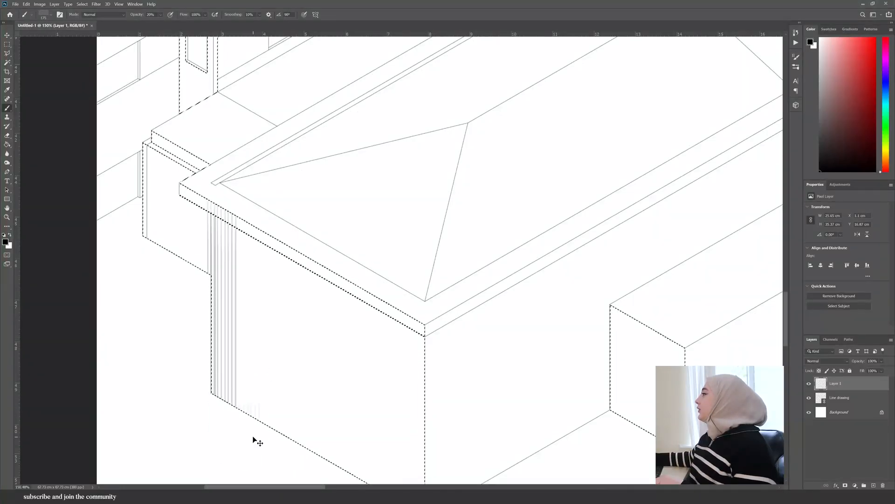
drag(284, 251, 285, 438)
scroll(268, 250, down, 5)
scroll(267, 250, up, 3)
drag(250, 230, 250, 411)
mouse_move(274, 419)
mouse_down()
mouse_move(275, 212)
mouse_move(299, 438)
mouse_up()
- Hatch the remaining selected walls of the low buildings and the courtyard with vertical brush strokes
scroll(379, 260, up, 4)
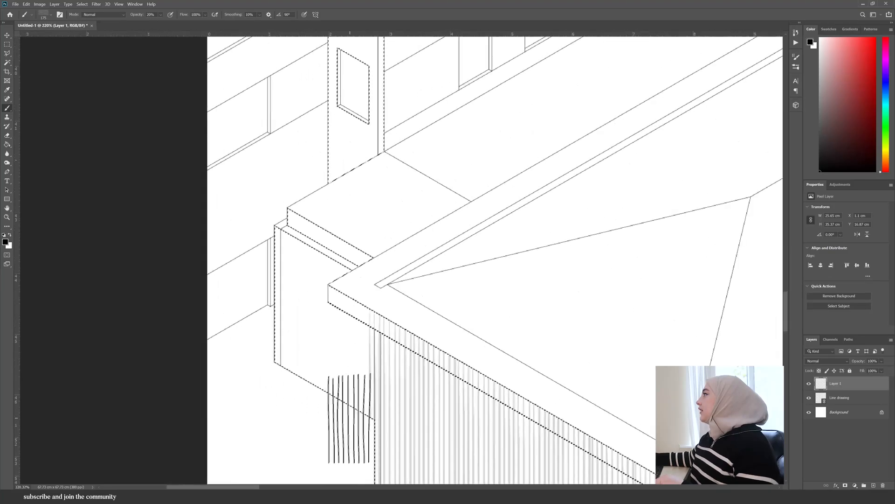
scroll(297, 370, down, 7)
mouse_move(337, 242)
mouse_down()
mouse_move(326, 398)
mouse_move(312, 250)
mouse_move(327, 417)
mouse_up()
scroll(323, 396, down, 3)
drag(516, 392, 516, 306)
mouse_move(500, 305)
mouse_down()
mouse_move(500, 391)
mouse_move(484, 299)
mouse_up()
mouse_move(467, 289)
mouse_down()
mouse_move(468, 380)
mouse_move(450, 373)
mouse_up()
scroll(487, 344, up, 4)
drag(506, 373, 503, 280)
scroll(193, 250, down, 7)
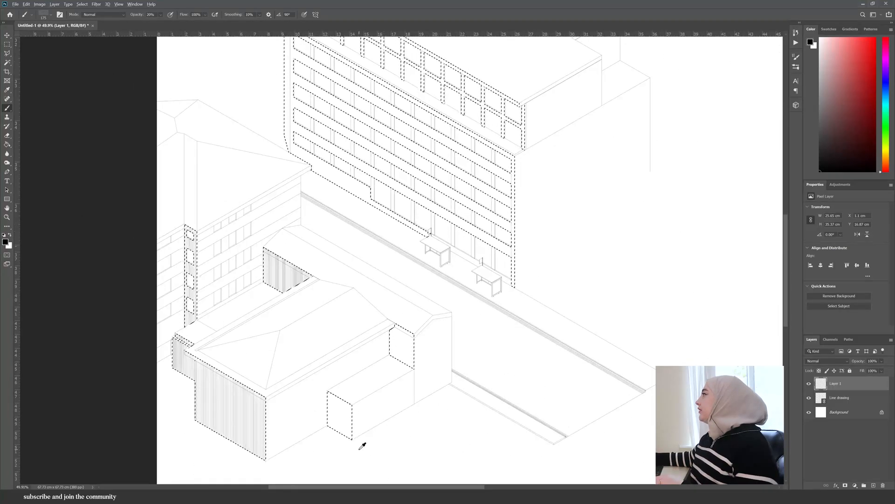
scroll(362, 441, up, 4)
scroll(278, 448, down, 4)
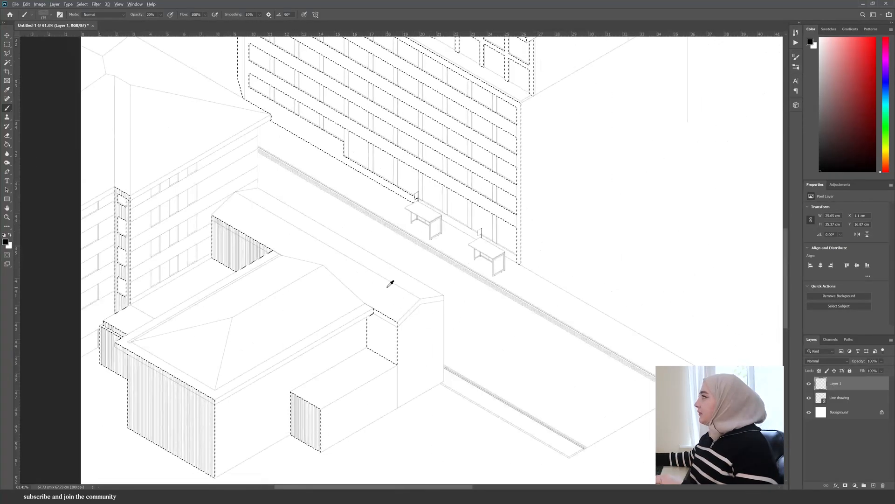
scroll(389, 284, up, 4)
mouse_move(366, 347)
mouse_down()
mouse_move(372, 417)
mouse_move(399, 434)
mouse_up()
scroll(471, 317, down, 4)
scroll(513, 304, up, 3)
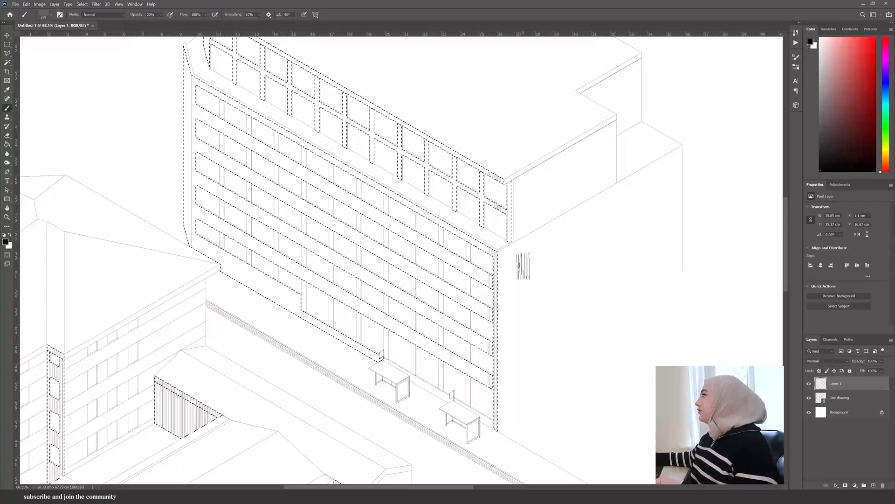
scroll(490, 300, down, 2)
- Select the tall building's facade bands with the Magic Wand and hatch them on Layer 1 with long vertical strokes
key(w)
click(839, 397)
scroll(480, 399, up, 12)
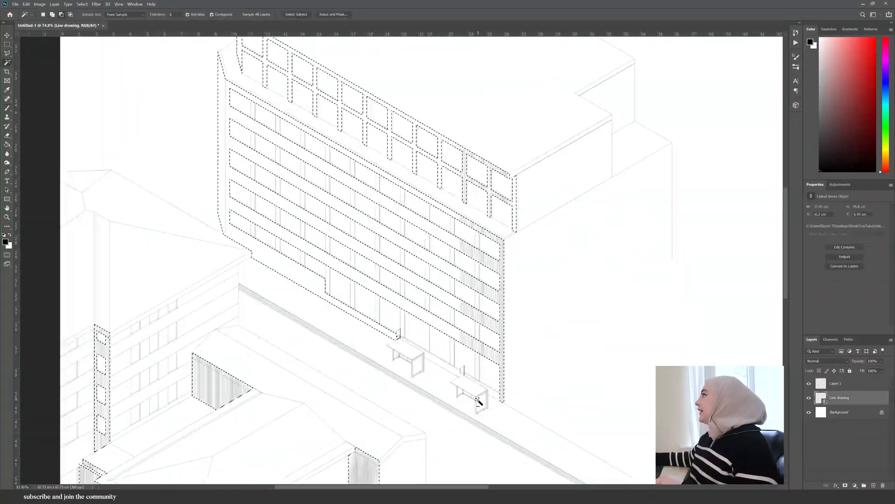
click(511, 390)
click(375, 314)
scroll(394, 399, down, 7)
scroll(482, 92, up, 8)
scroll(482, 94, down, 10)
key(b)
click(836, 384)
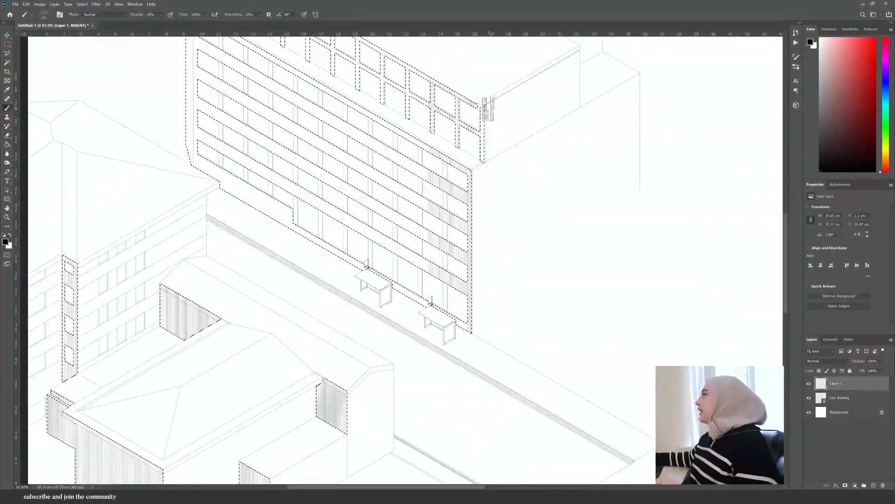
scroll(487, 326, down, 7)
scroll(424, 231, up, 7)
drag(480, 156, 478, 397)
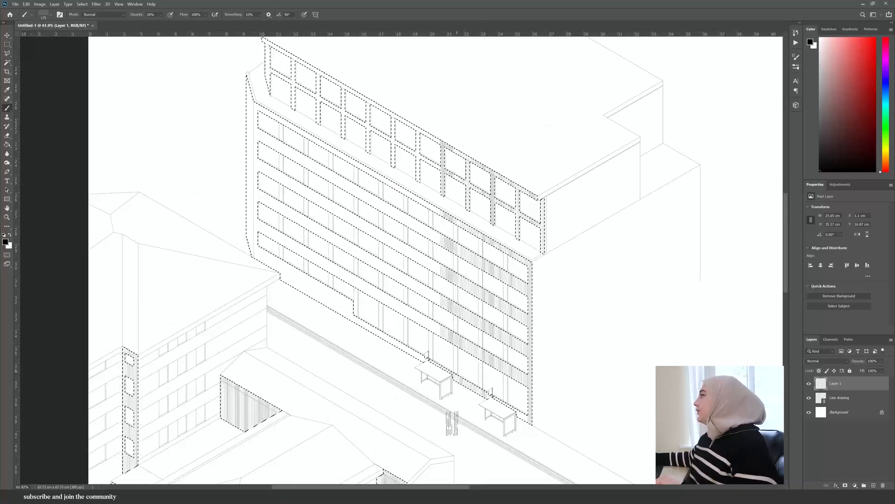
scroll(457, 387, up, 7)
scroll(504, 280, down, 6)
drag(502, 193, 480, 430)
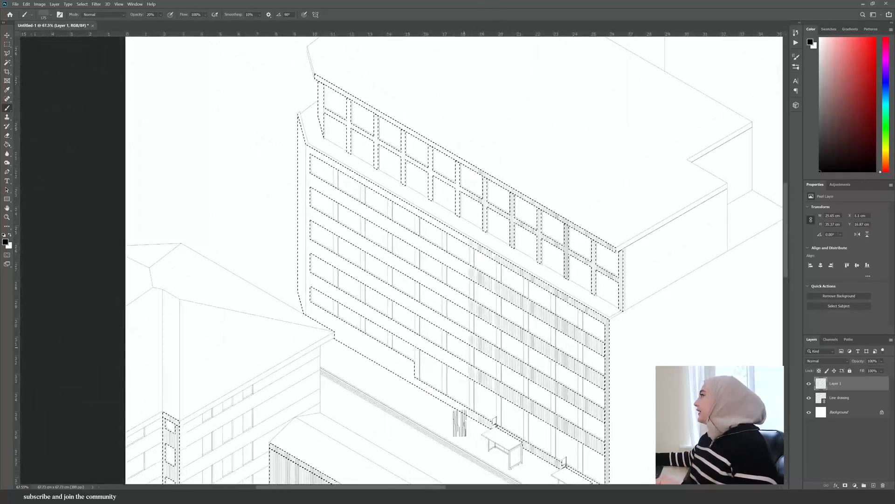
drag(471, 112, 429, 401)
drag(421, 121, 408, 387)
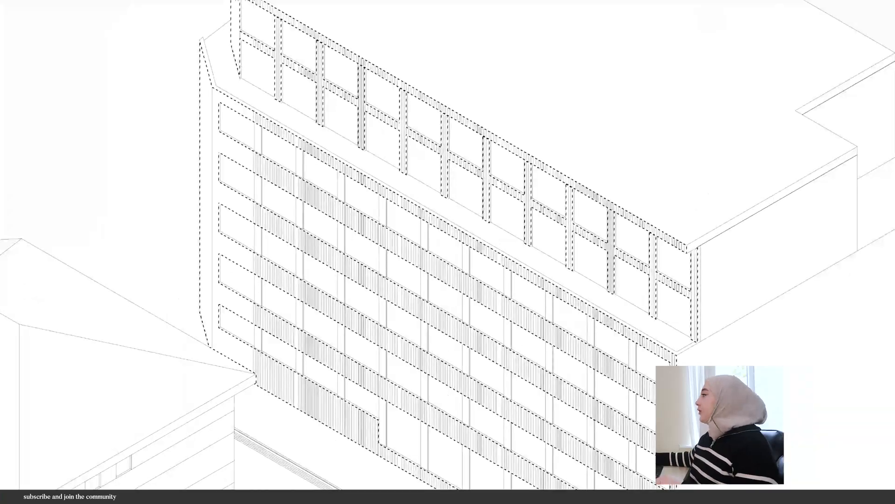
drag(235, 345, 216, 38)
scroll(242, 177, down, 5)
scroll(210, 388, up, 4)
scroll(132, 333, down, 3)
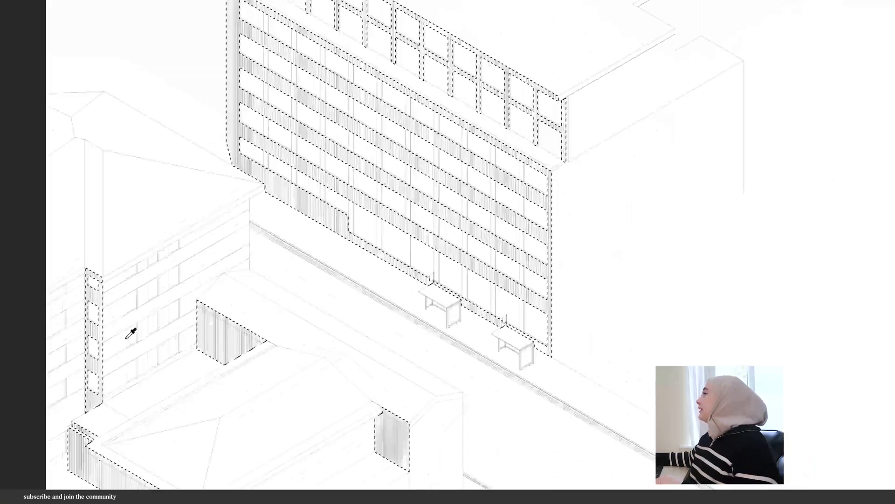
scroll(93, 378, up, 5)
drag(95, 419, 84, 124)
- Add more vertical hatching strokes to the low building's walls
drag(322, 280, 430, 266)
scroll(420, 264, down, 4)
scroll(503, 462, up, 5)
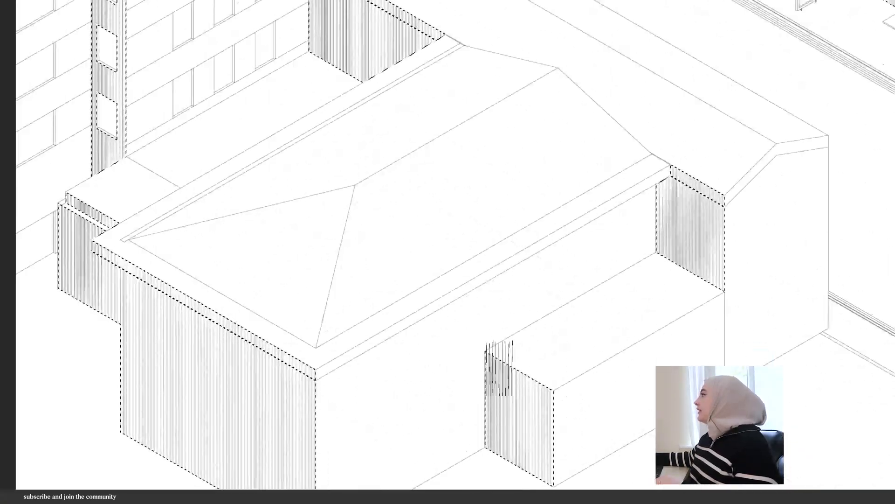
drag(136, 414, 204, 394)
scroll(204, 357, up, 2)
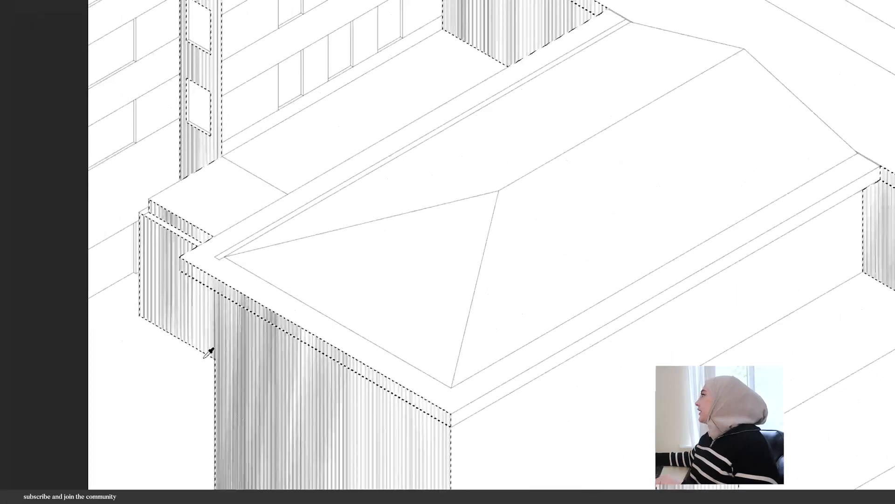
scroll(209, 352, down, 6)
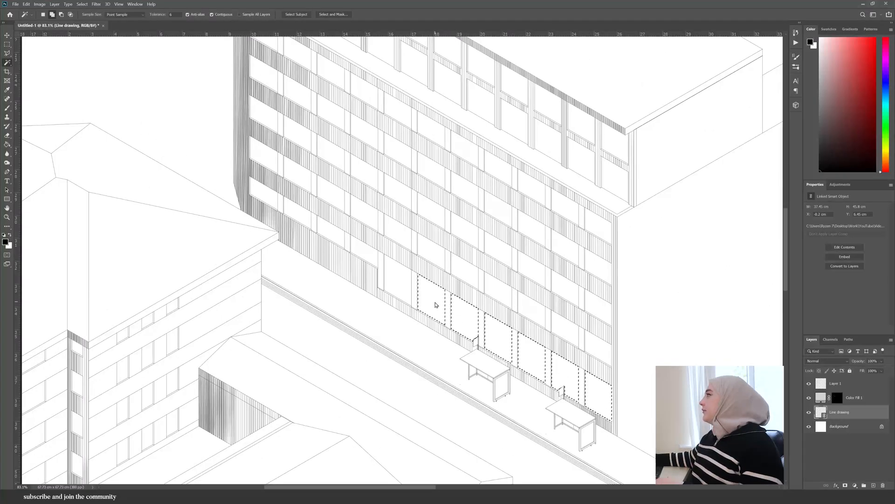
- Select all window panes on both buildings with the Magic Wand and fill them with a black Solid Color layer
click(272, 204)
scroll(272, 204, up, 2)
click(266, 194)
click(298, 213)
click(332, 233)
click(366, 253)
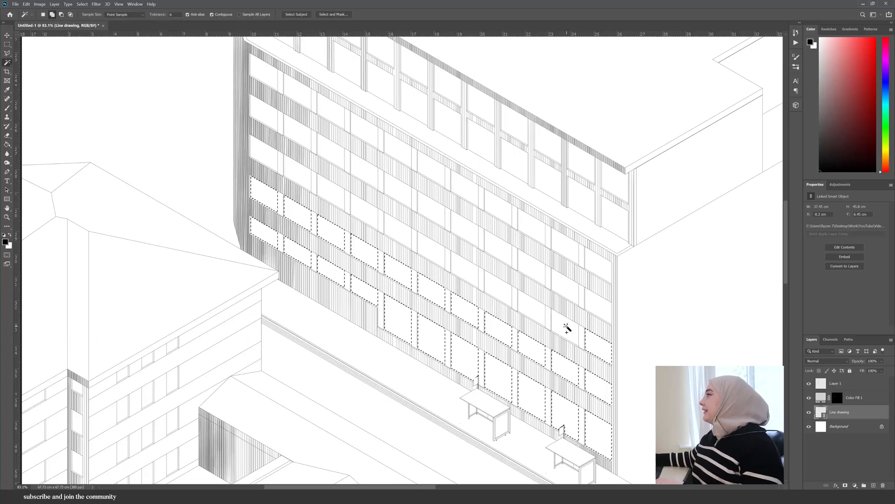
scroll(338, 232, up, 2)
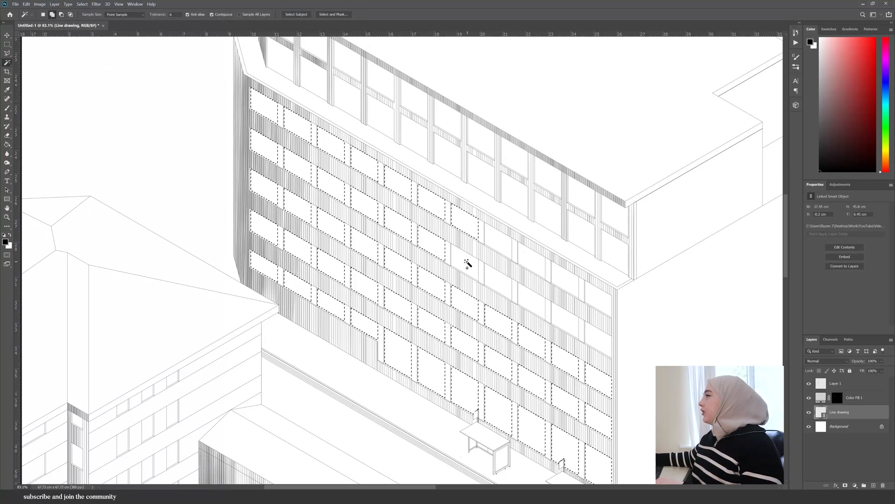
click(575, 321)
click(594, 300)
click(597, 338)
scroll(475, 382, down, 2)
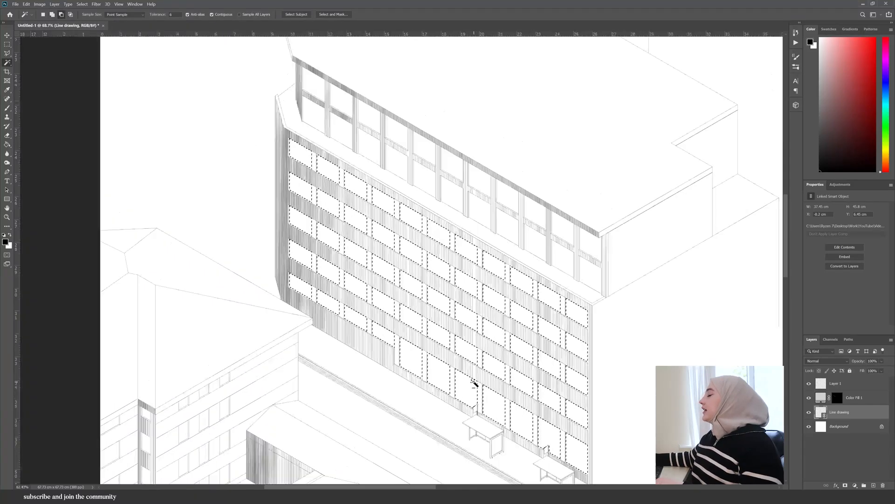
scroll(328, 111, up, 3)
click(353, 161)
click(383, 145)
click(390, 190)
click(423, 172)
click(423, 208)
click(459, 192)
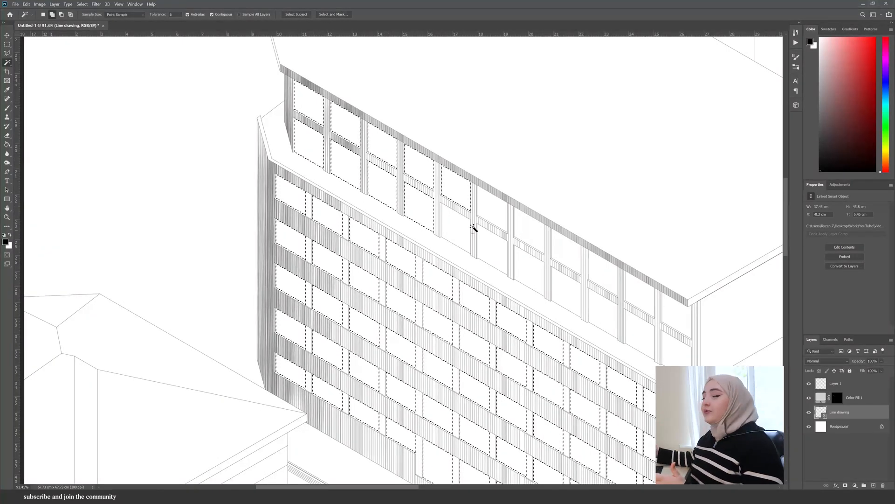
click(531, 232)
click(531, 269)
click(565, 254)
click(598, 274)
click(602, 311)
click(634, 294)
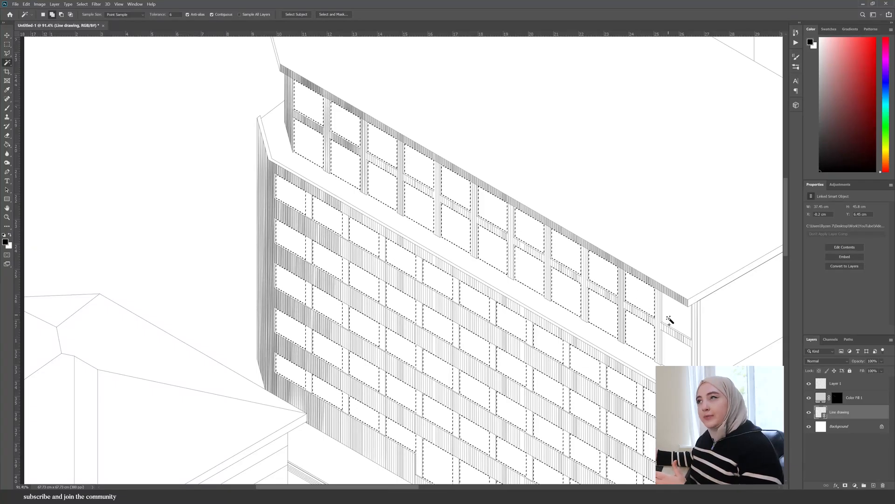
click(670, 317)
scroll(439, 192, down, 5)
scroll(431, 181, down, 3)
scroll(320, 398, up, 10)
click(349, 331)
click(351, 274)
click(351, 232)
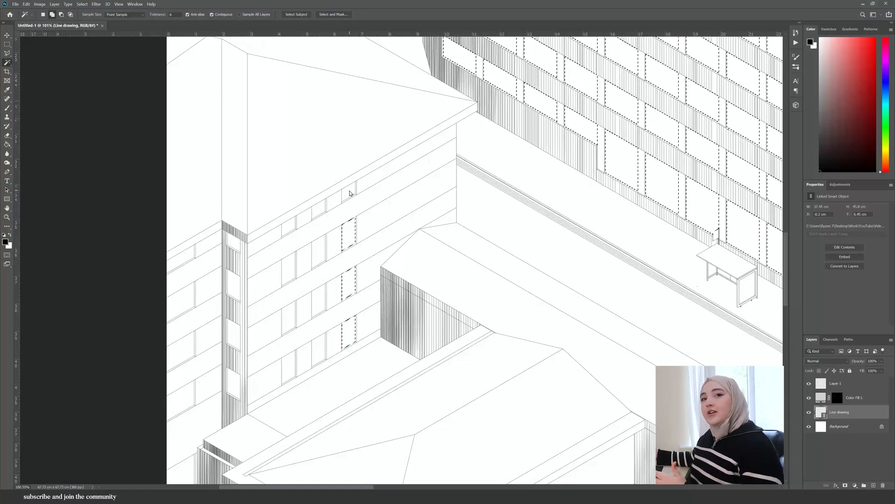
click(350, 191)
click(319, 209)
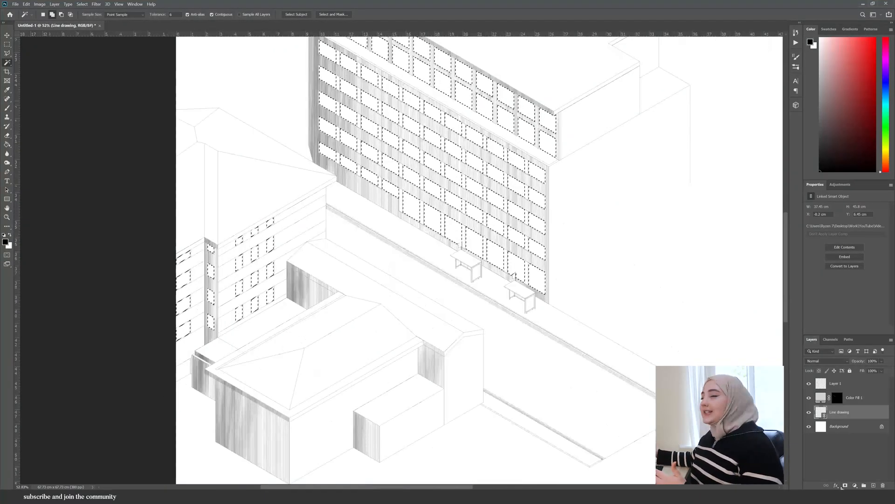
click(855, 485)
click(852, 361)
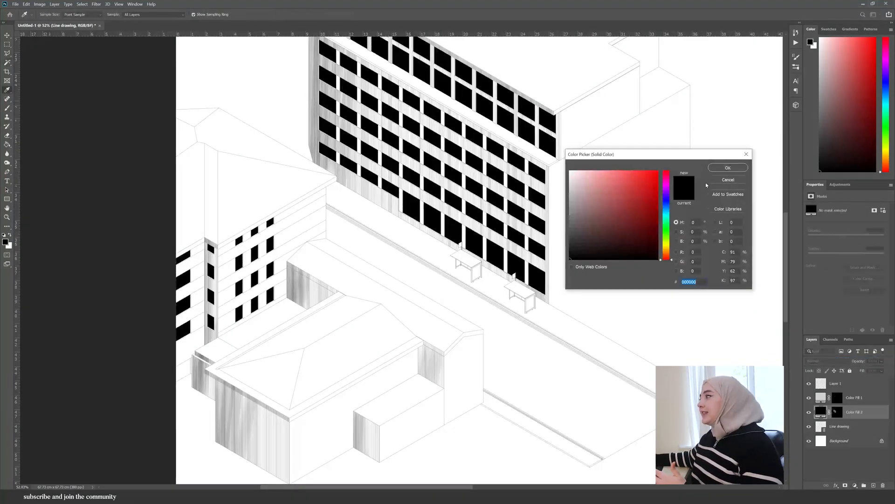
click(727, 168)
- Add a new layer above the window fill and set the window fill colour to 393939
scroll(446, 331, down, 4)
scroll(402, 357, up, 5)
ctrl+click(837, 413)
click(873, 485)
scroll(281, 275, up, 7)
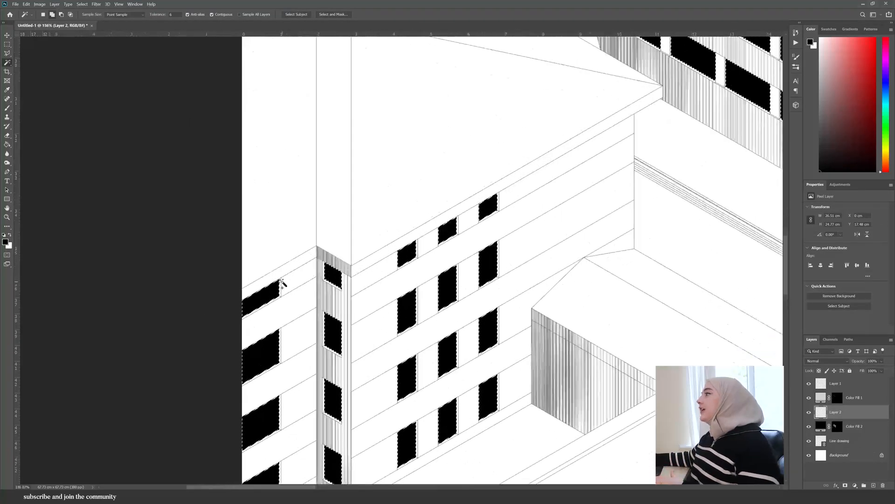
click(5, 241)
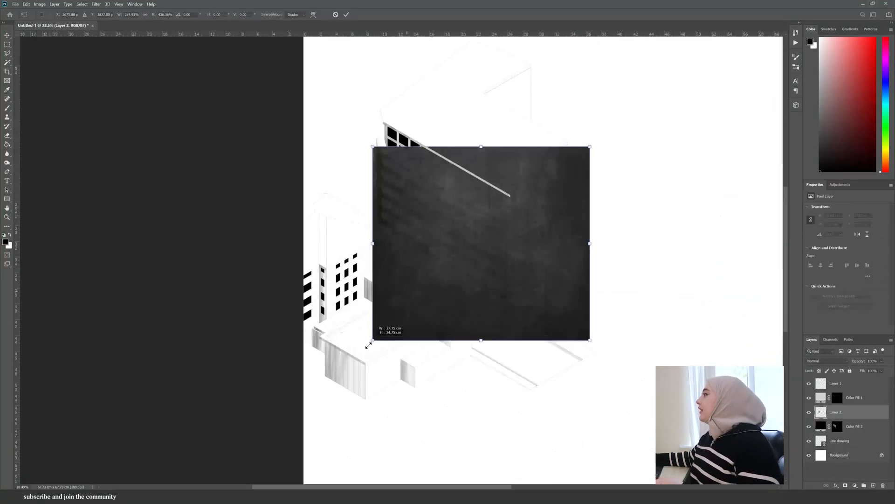
- Place a dark concrete texture image on the new layer and scale it to cover the tall building
drag(369, 345, 367, 375)
drag(489, 331, 404, 338)
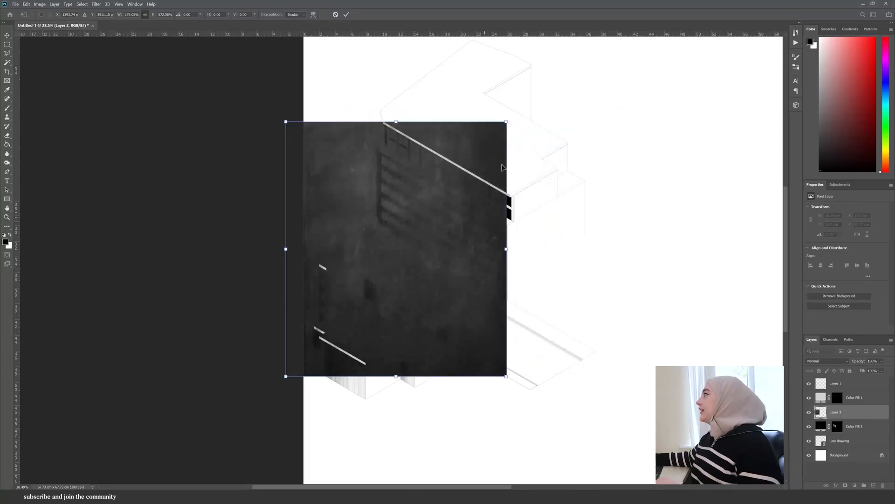
drag(509, 251, 520, 251)
key(Return)
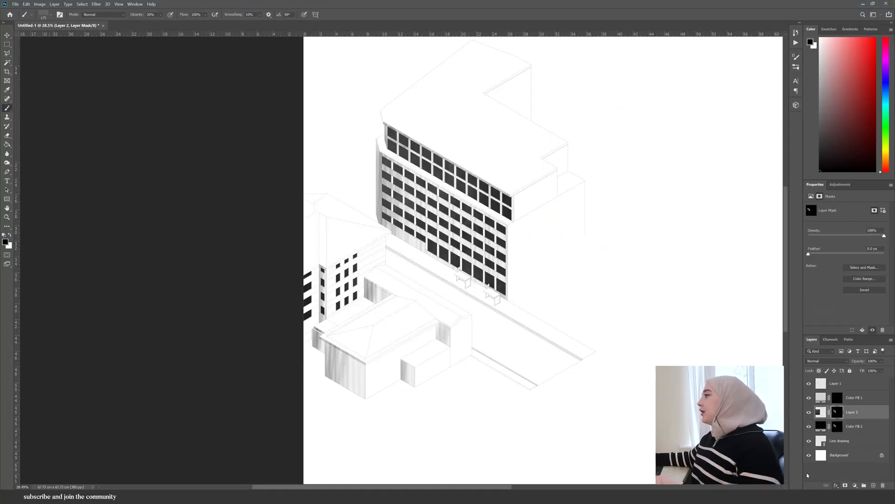
- Lower the texture layer's opacity to 57%
scroll(351, 279, up, 10)
scroll(312, 333, down, 5)
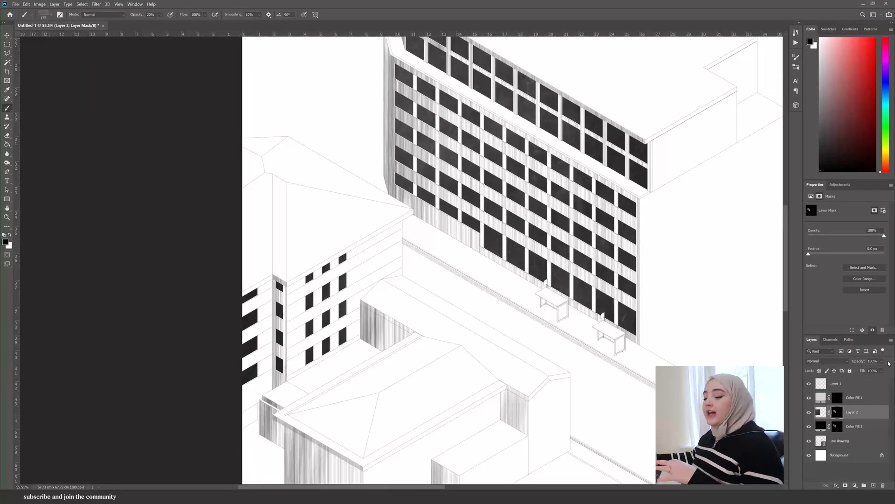
drag(881, 361, 874, 370)
- Zoom around the drawing to review the textured windows and hatching
scroll(374, 342, down, 6)
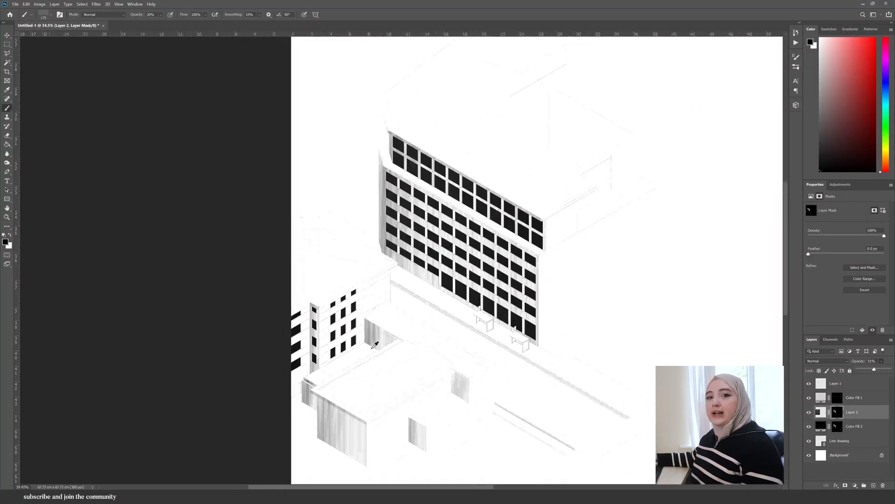
scroll(513, 203, up, 12)
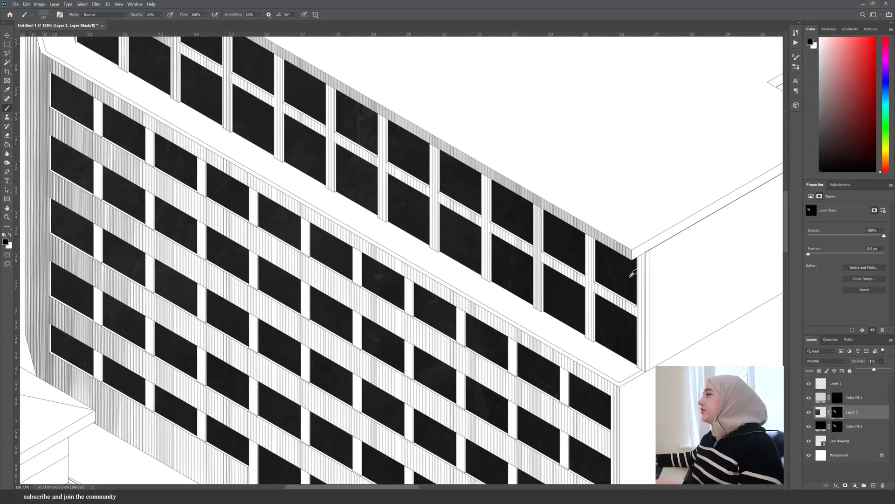
scroll(633, 273, down, 7)
scroll(273, 119, down, 4)
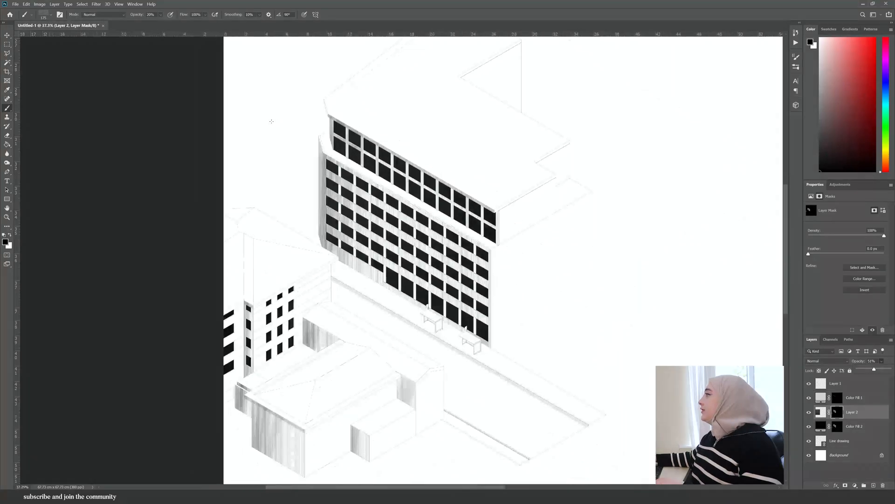
scroll(621, 391, up, 10)
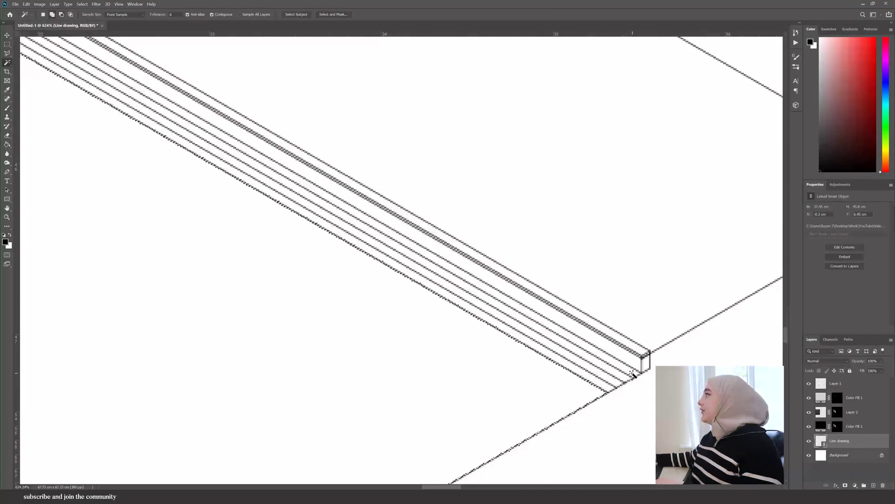
scroll(633, 375, down, 8)
scroll(560, 334, up, 3)
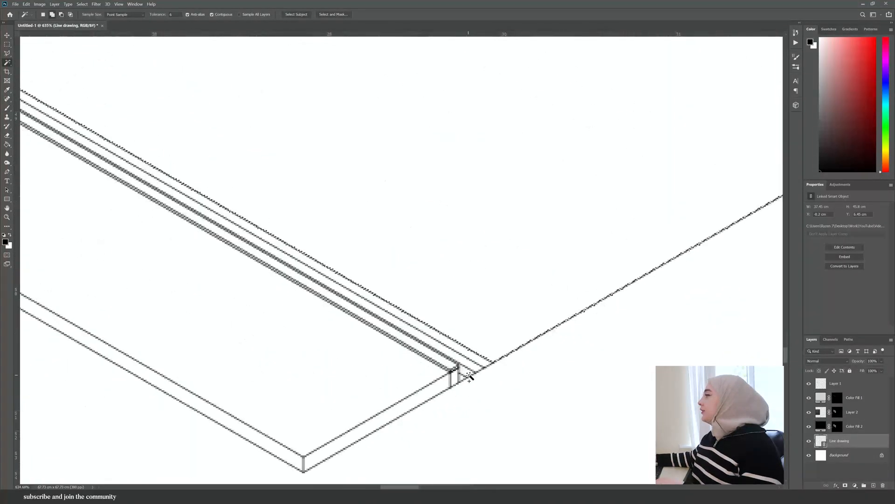
- Brush the grainy noise texture over the selected courtyard wall using an enlarged brush
scroll(460, 369, down, 3)
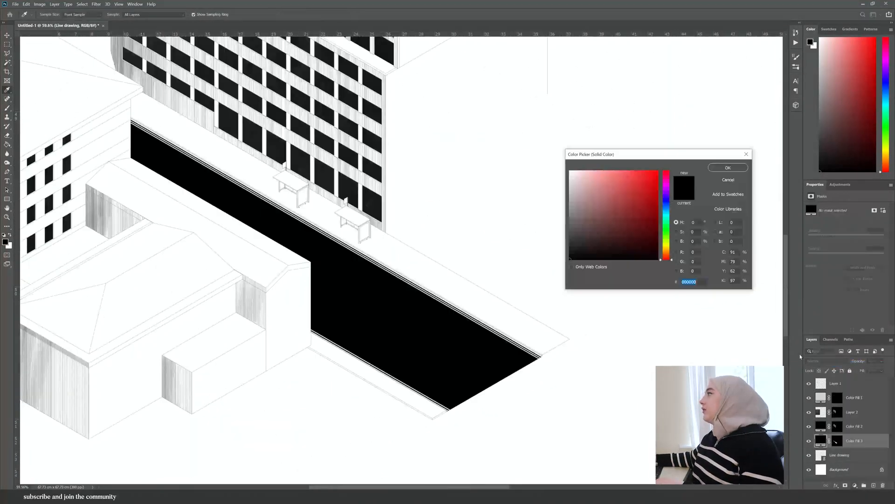
click(570, 210)
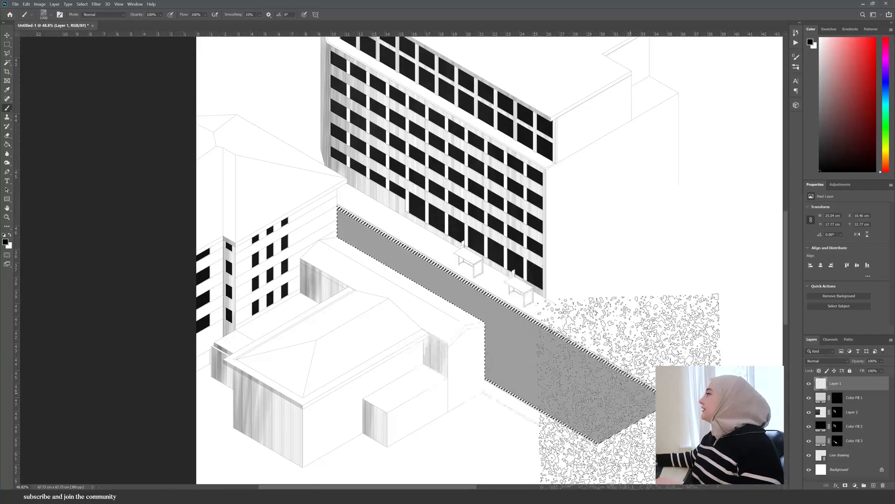
right_click(602, 393)
right_click(563, 373)
click(611, 396)
click(513, 370)
key(])
key(])
key(])
key(])
key(])
drag(614, 408, 643, 404)
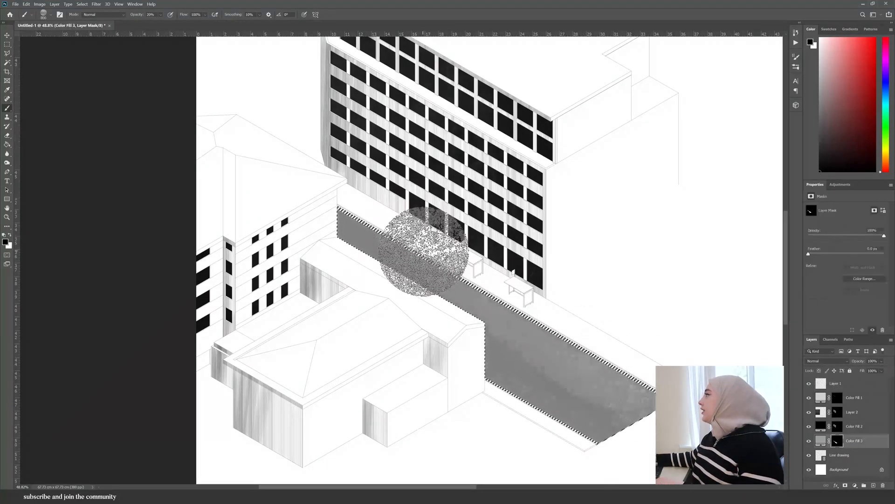
drag(424, 255, 601, 412)
click(809, 441)
click(809, 441)
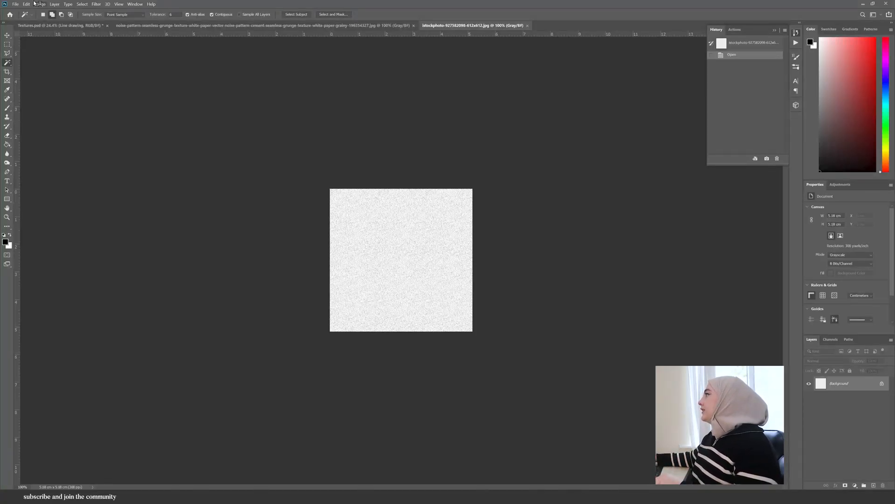
- Define the open white grainy texture image as a new pattern
click(26, 4)
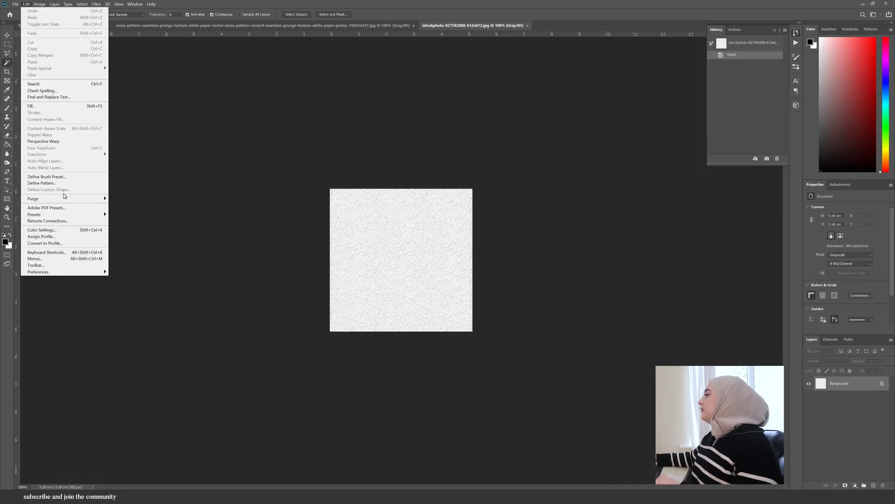
click(42, 183)
click(548, 164)
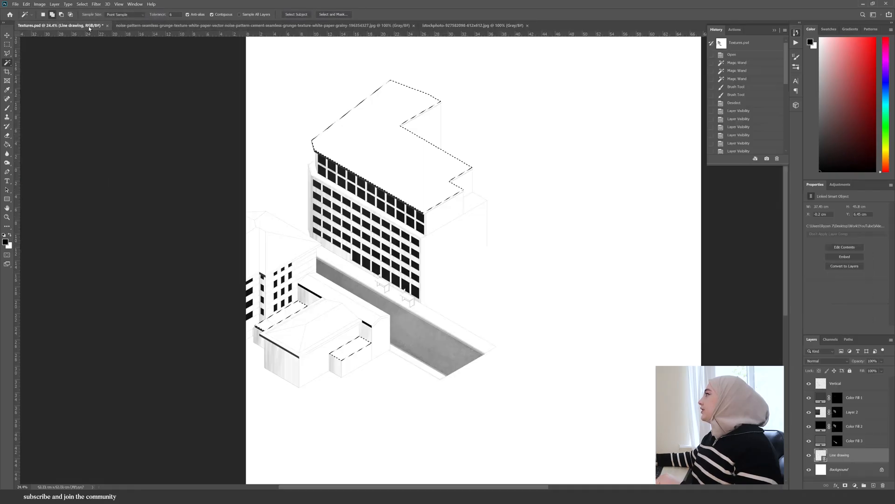
- Add a Pattern fill layer with the grainy texture to the selected roof surfaces
click(854, 486)
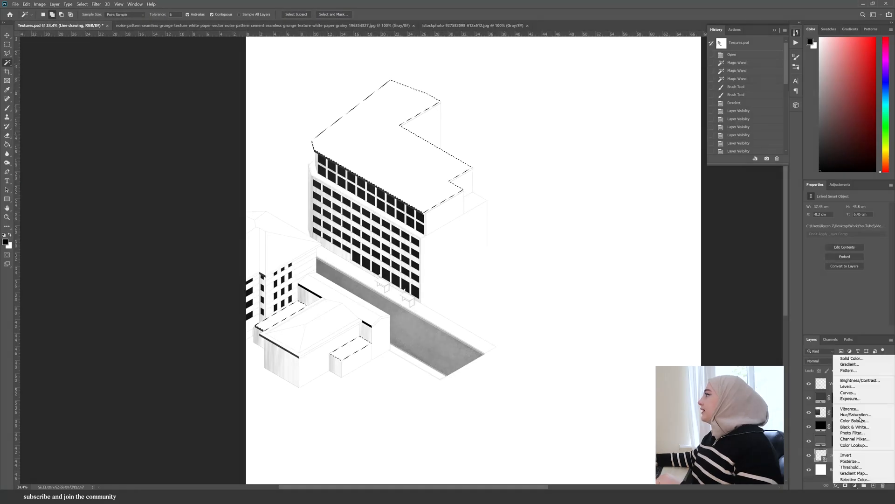
click(859, 370)
click(433, 173)
click(475, 159)
drag(475, 169, 478, 170)
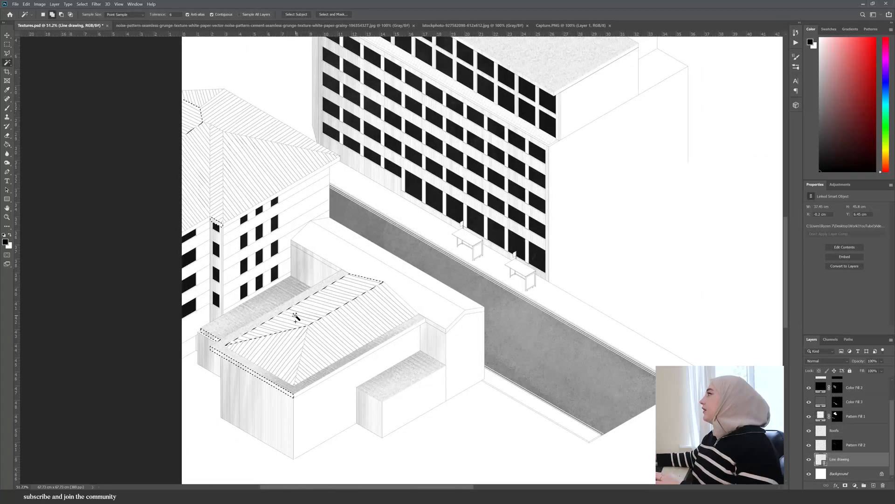
scroll(296, 317, up, 5)
click(330, 79)
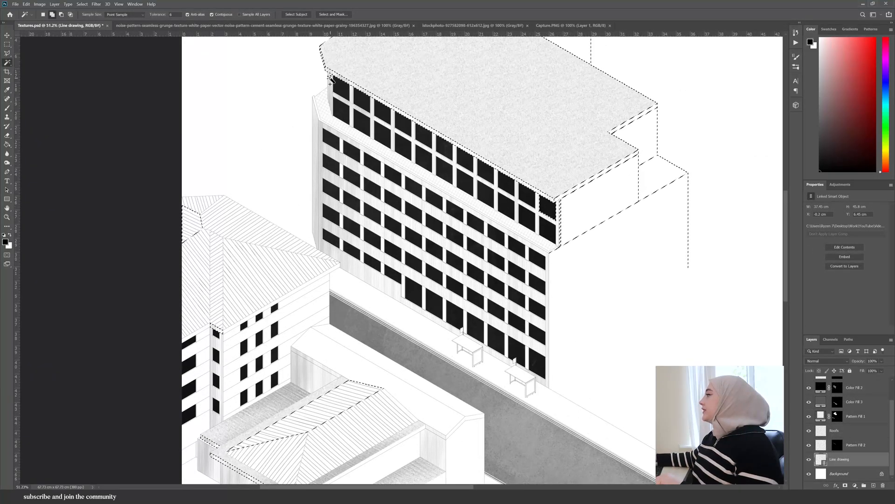
key(ctrl+z)
- Add a black Solid Color fill over the selected shadow faces of the low building and lower its opacity to 15%
scroll(326, 70, up, 8)
scroll(326, 99, down, 10)
scroll(315, 343, up, 7)
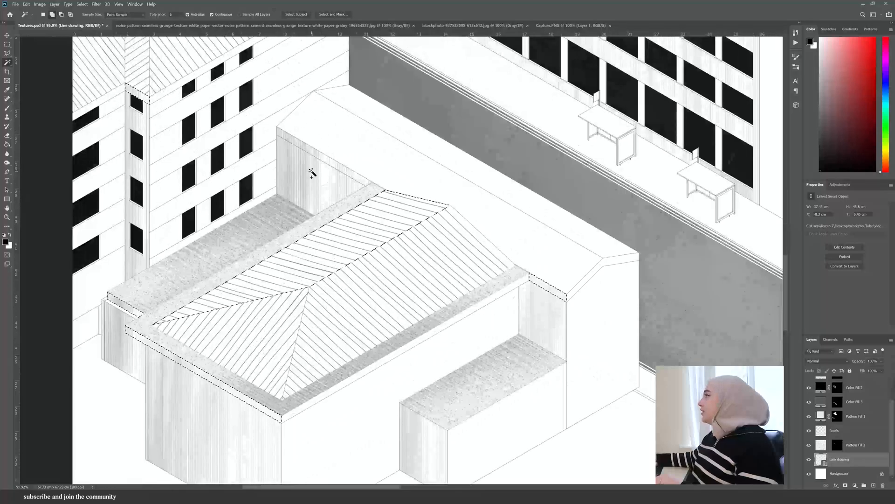
click(312, 152)
scroll(447, 373, down, 6)
click(854, 485)
click(854, 362)
click(728, 168)
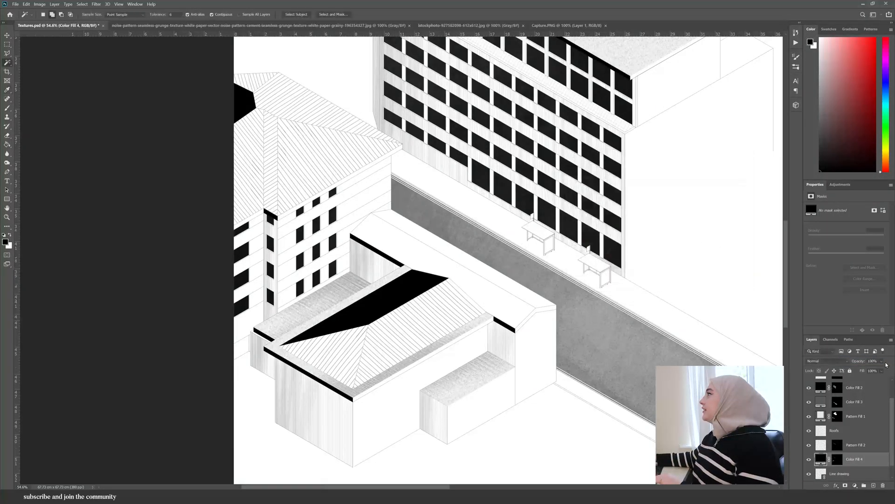
drag(882, 362, 863, 371)
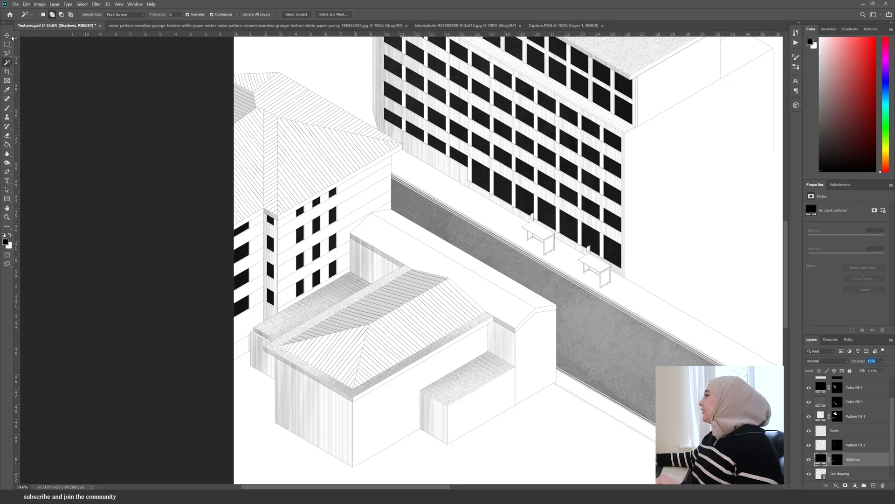
- Add a Pattern fill of blue slate roof tiles to the long roof selection and adjust its scale
click(837, 475)
scroll(286, 413, down, 10)
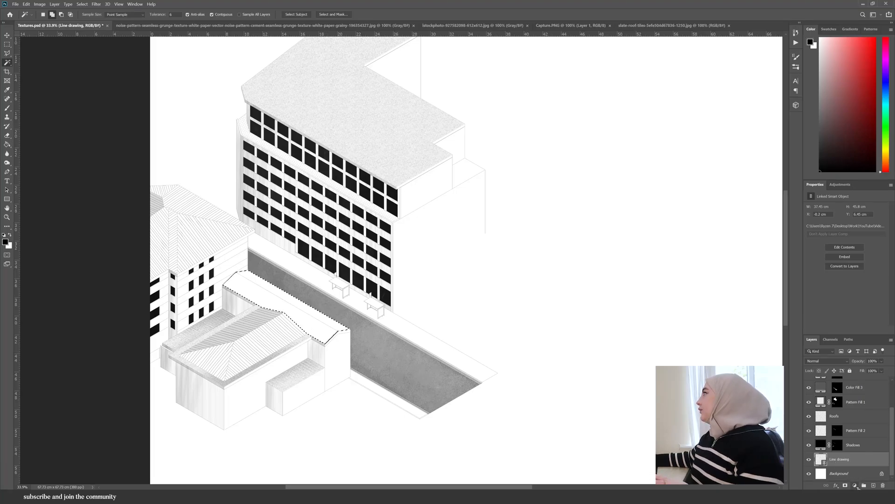
click(857, 486)
click(851, 375)
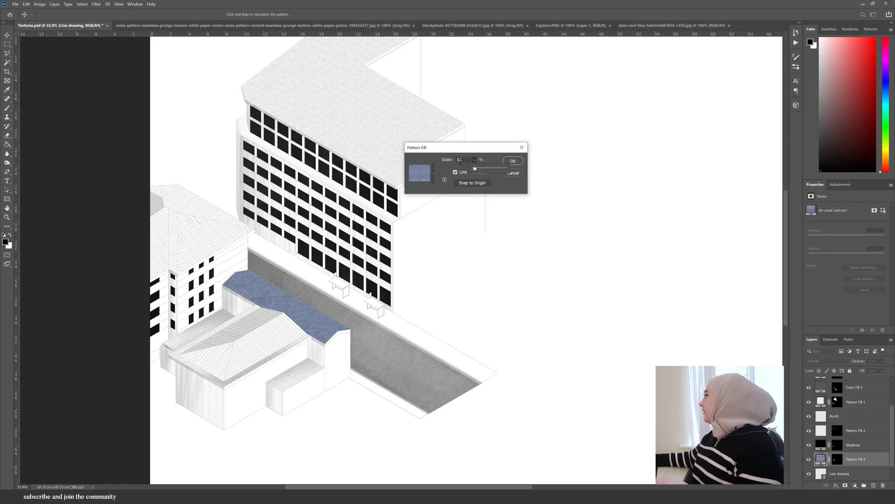
double_click(467, 159)
click(509, 163)
key(w)
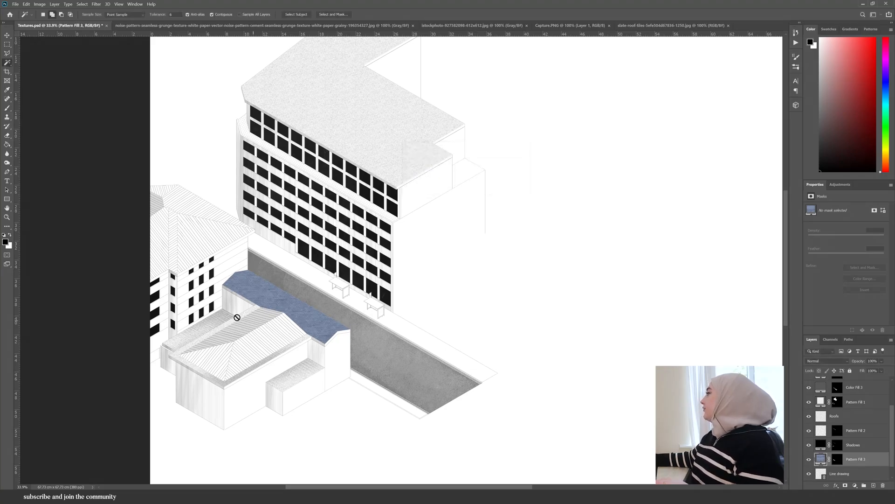
- Rasterize the slate tile layer and rotate it 30° to follow the roof's isometric slope
scroll(245, 310, up, 6)
right_click(840, 465)
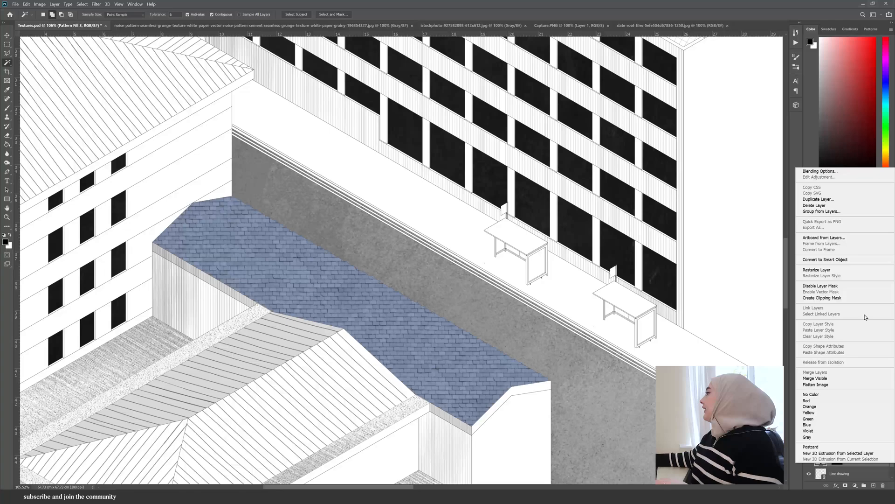
click(820, 269)
scroll(637, 455, down, 8)
key(ctrl+t)
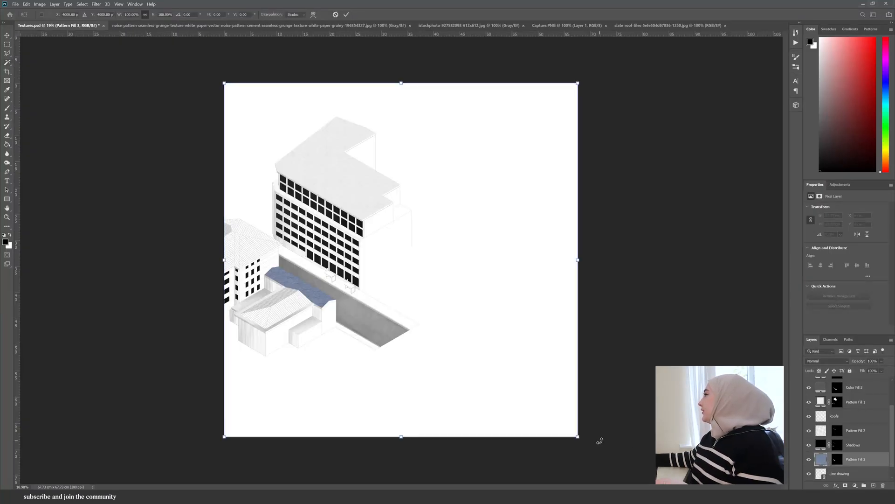
drag(590, 460, 468, 484)
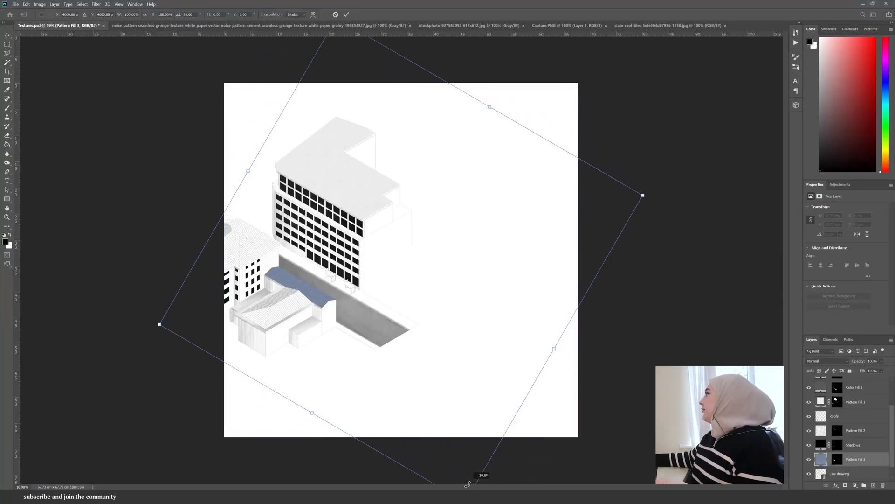
scroll(301, 278, up, 8)
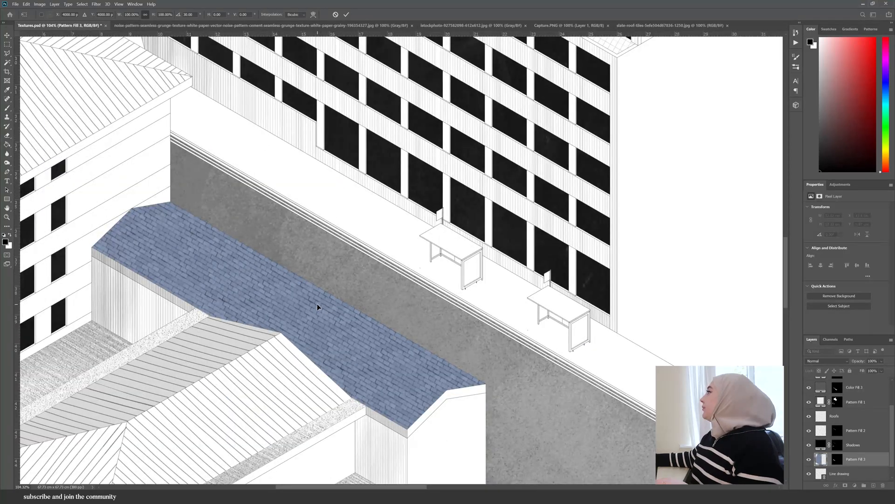
scroll(317, 306, down, 5)
drag(324, 309, 332, 303)
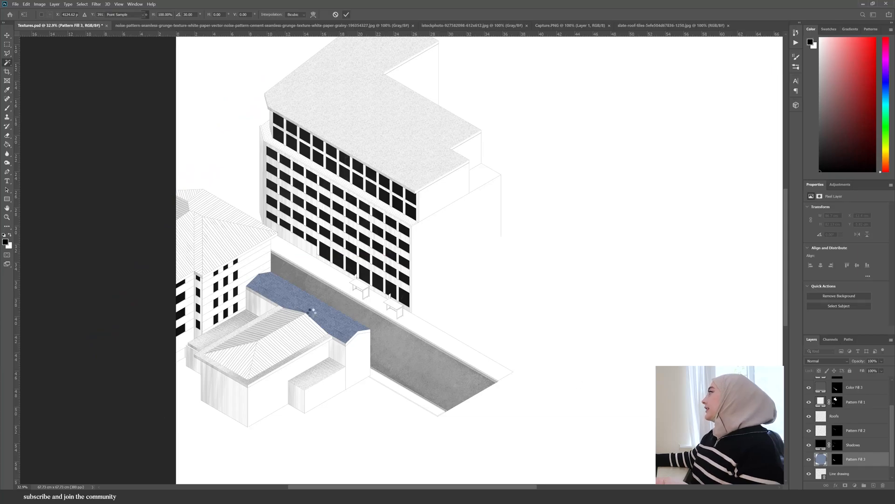
key(Return)
- Convert the slate tile layer to a smart object and rasterize it again
scroll(345, 289, down, 3)
scroll(345, 289, up, 5)
right_click(865, 461)
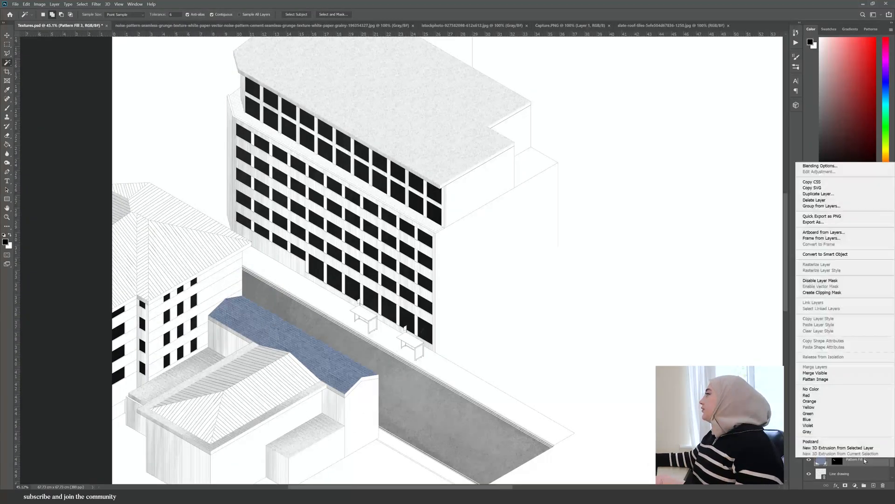
click(826, 254)
right_click(856, 462)
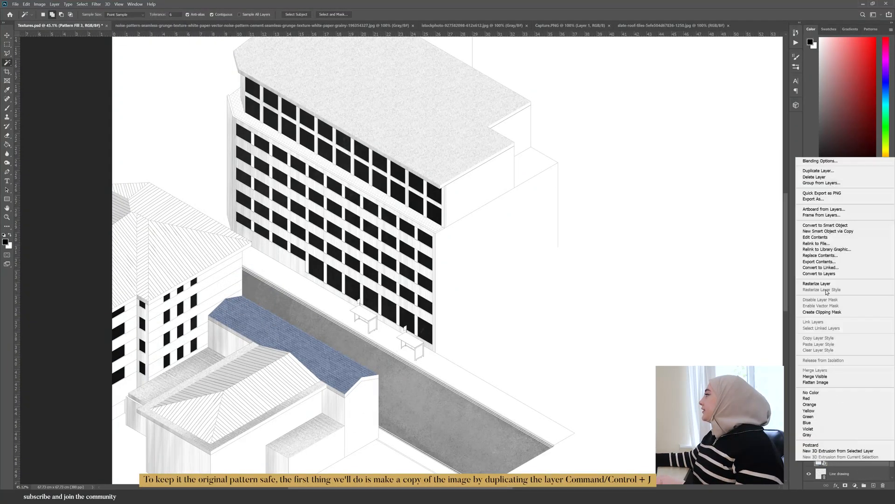
click(828, 284)
- Desaturate the copied slate tile layer and duplicate it
scroll(842, 465, down, 1)
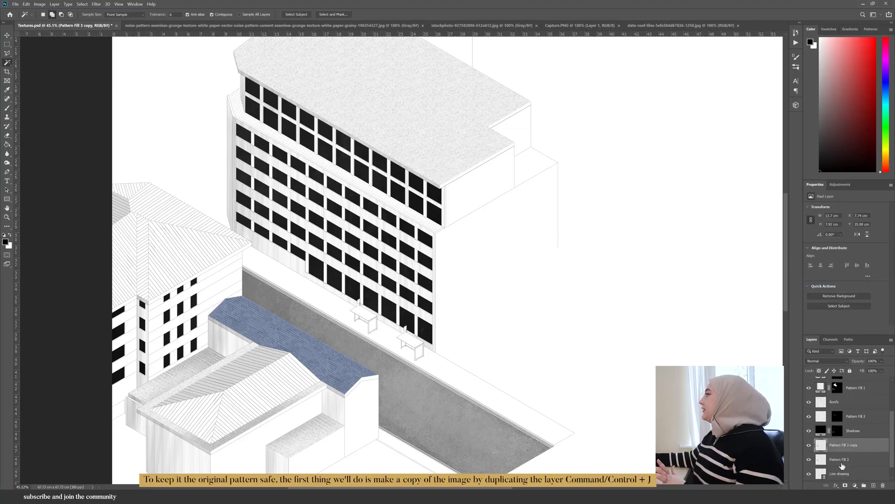
scroll(842, 462, down, 1)
key(ctrl+shift+u)
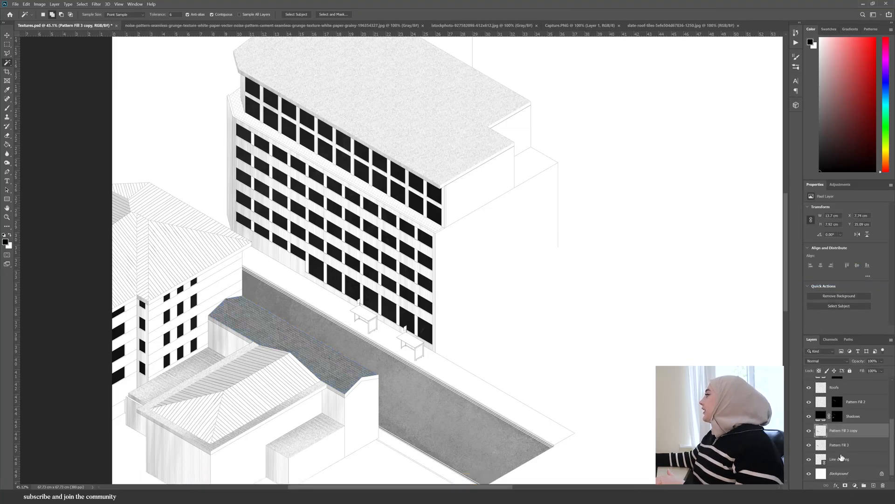
key(ctrl+shift+u)
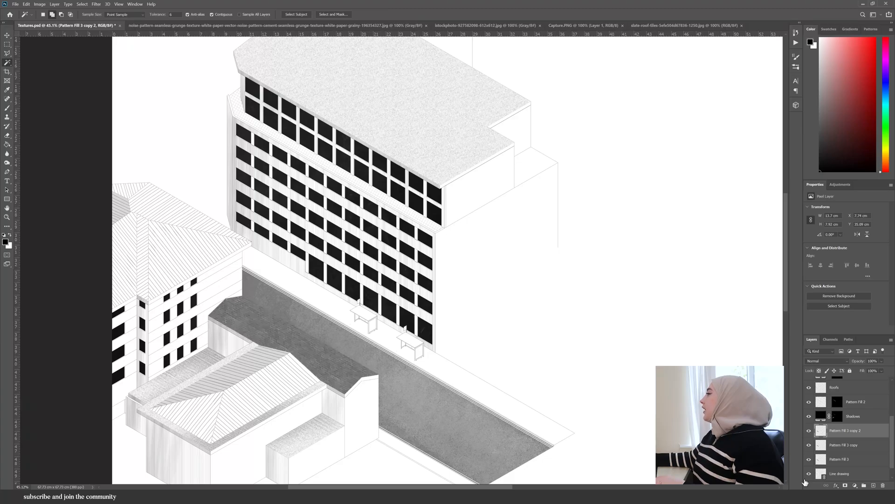
- Set the top copy's blend mode to Color Dodge and apply a Gaussian Blur of 2.5 pixels
click(825, 360)
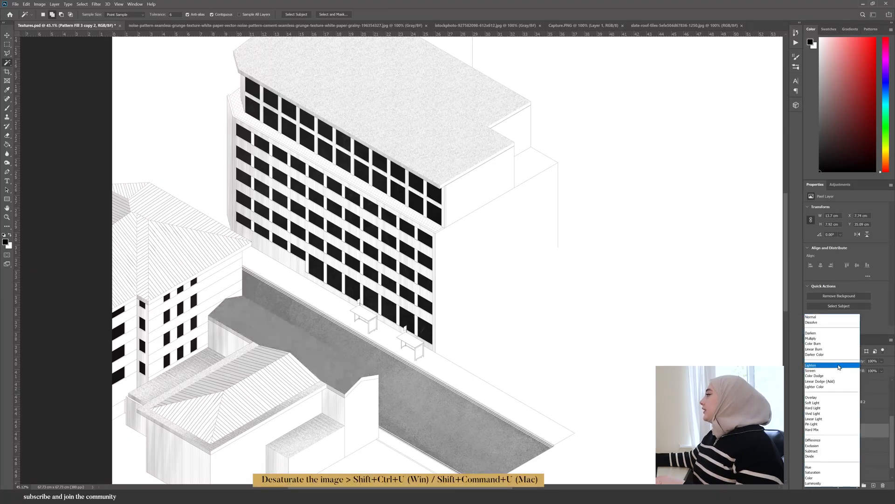
click(833, 379)
click(96, 4)
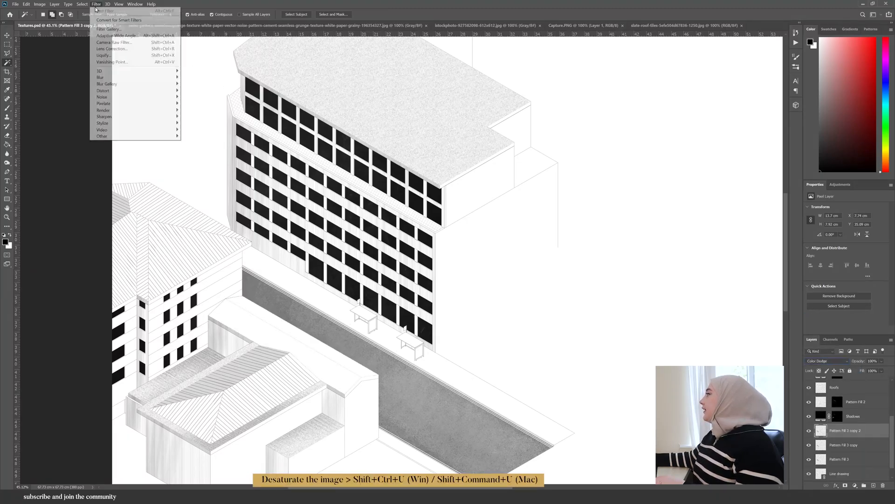
mouse_move(153, 76)
click(208, 103)
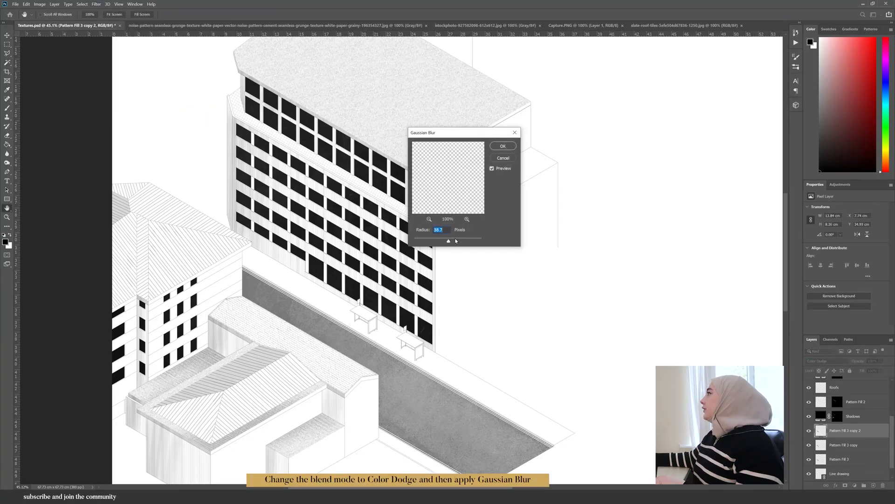
mouse_move(436, 240)
mouse_down()
mouse_move(478, 241)
mouse_move(426, 241)
mouse_up()
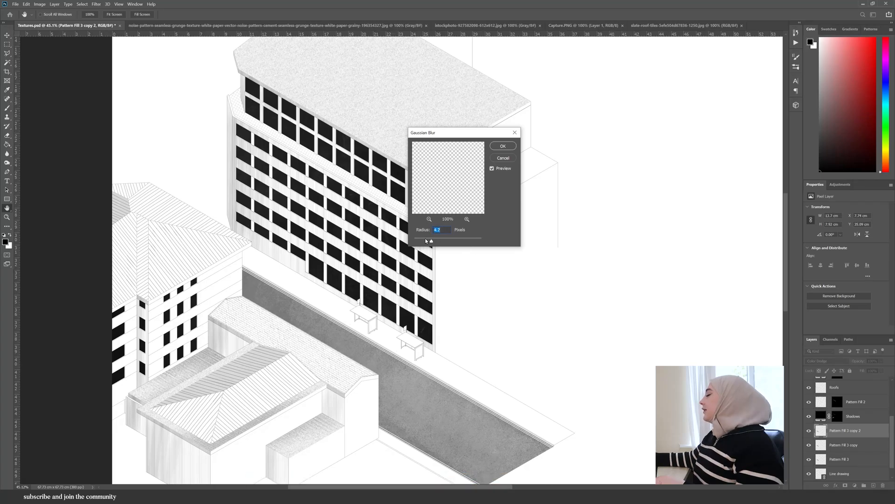
click(508, 146)
- Erase the stray tile texture along the roof's ridge edge
scroll(265, 241, down, 5)
scroll(263, 282, up, 10)
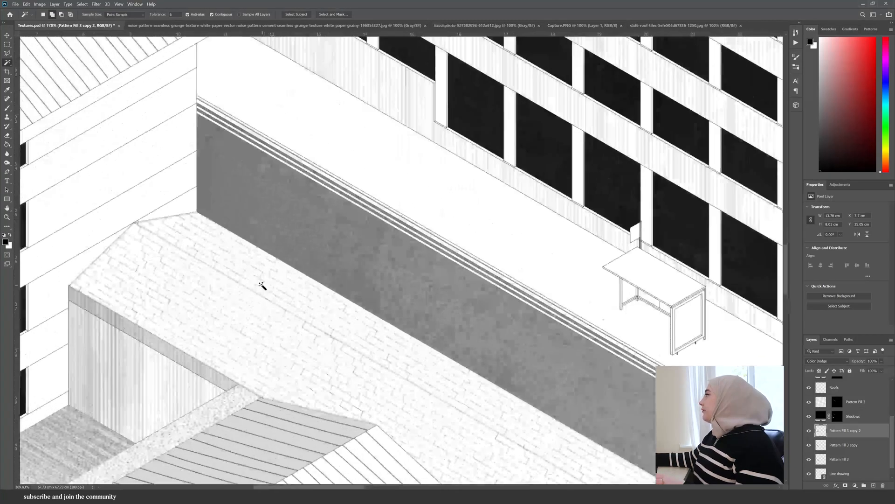
scroll(262, 285, down, 5)
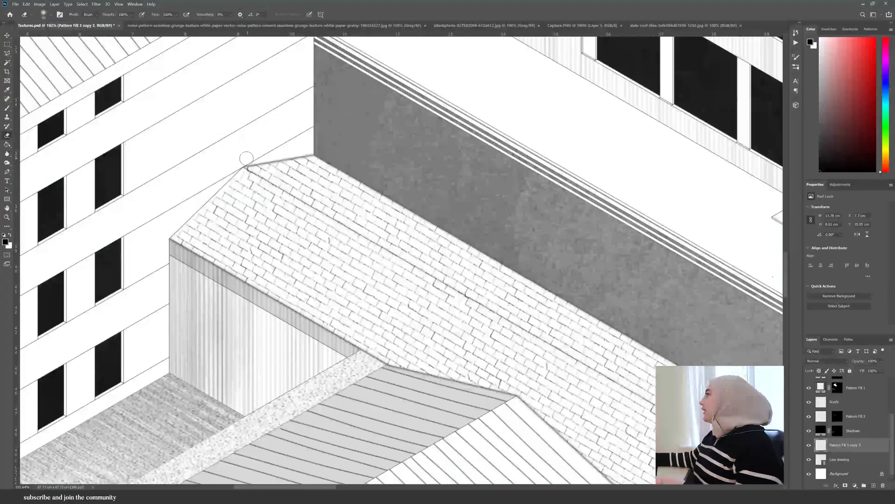
drag(246, 159, 314, 150)
- Select all the illustration layers and group them into a single group
scroll(124, 124, down, 3)
scroll(278, 275, down, 6)
click(850, 459)
click(849, 448)
scroll(850, 448, up, 3)
scroll(850, 455, down, 3)
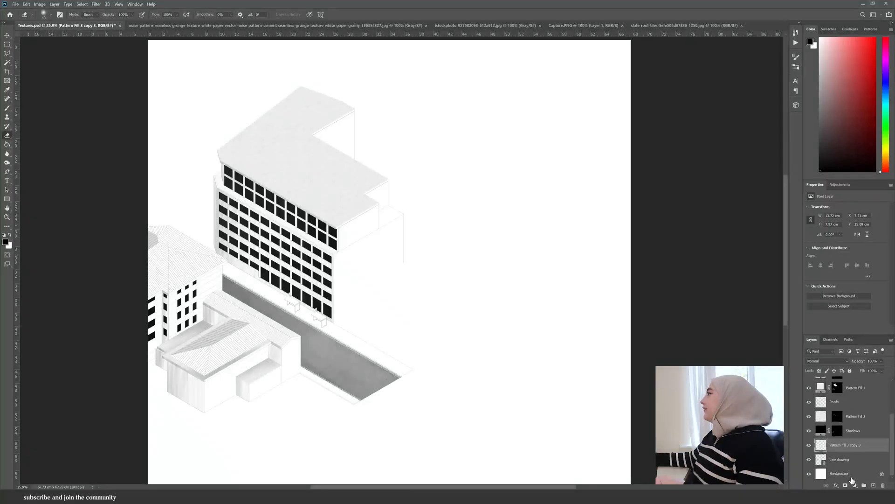
click(846, 464)
scroll(846, 459, up, 5)
shift+click(835, 383)
key(ctrl+g)
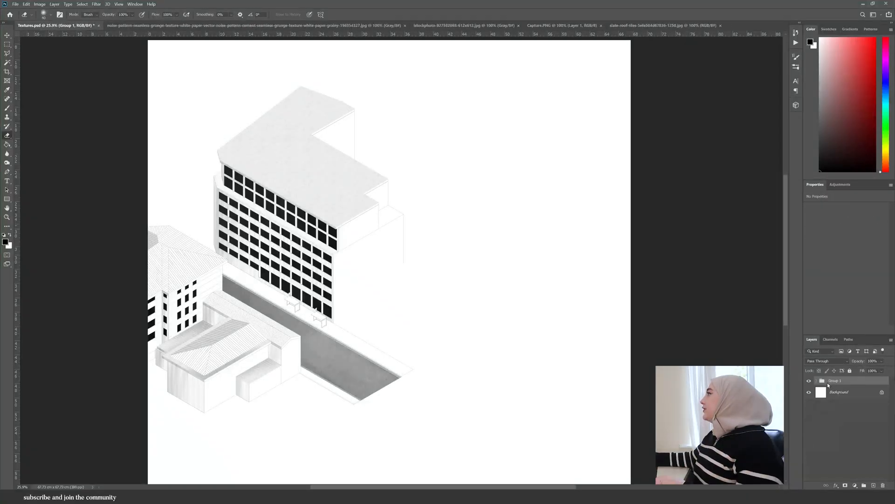
click(808, 382)
click(808, 381)
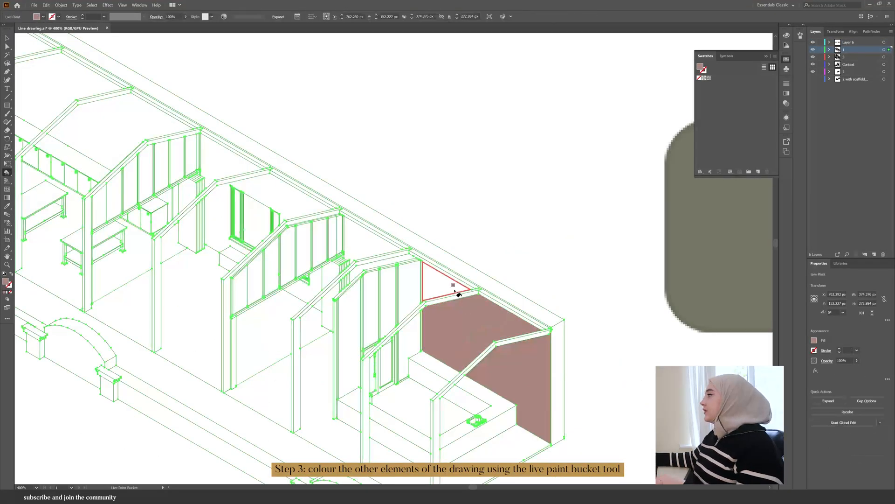
- Switch to Illustrator and colour the scaffolding structure's faces with palette swatches using the Live Paint Bucket
click(445, 283)
click(382, 268)
click(371, 238)
click(303, 285)
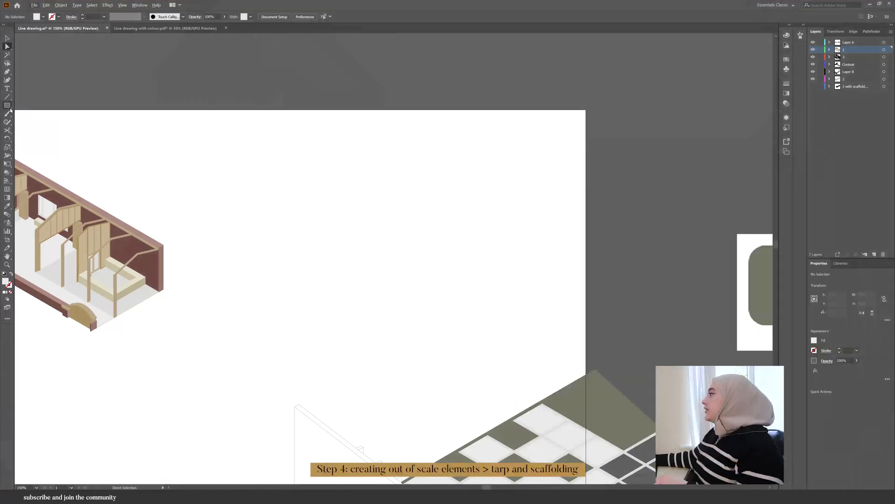
- Draw a rectangle about 91 × 18 px and apply 3D Extrude & Bevel in Isometric Top position with 10 pt depth
drag(420, 239, 496, 250)
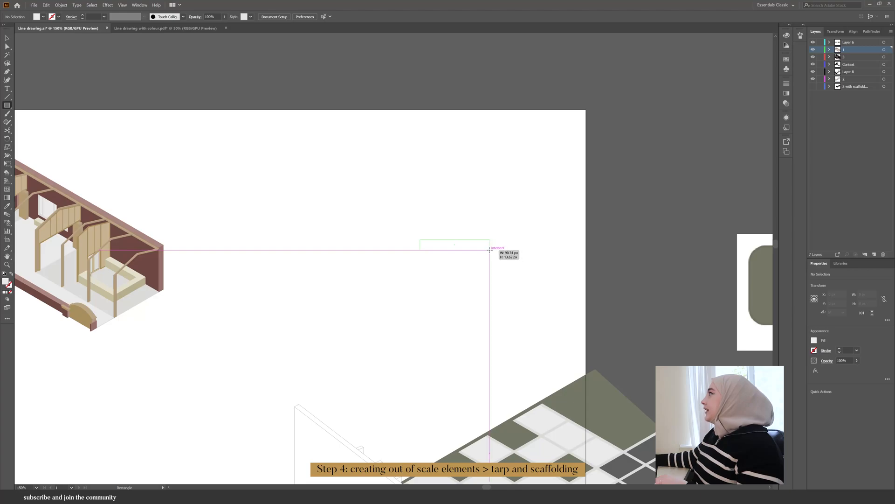
drag(490, 252, 490, 254)
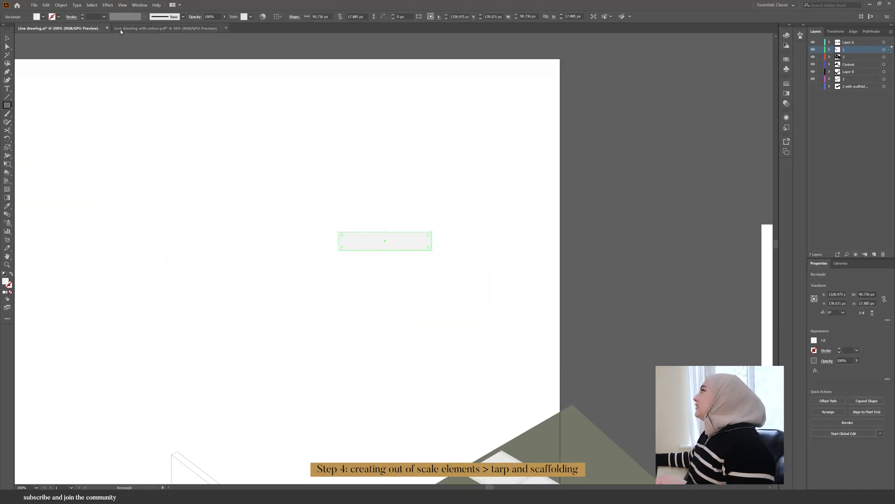
click(108, 5)
mouse_move(171, 46)
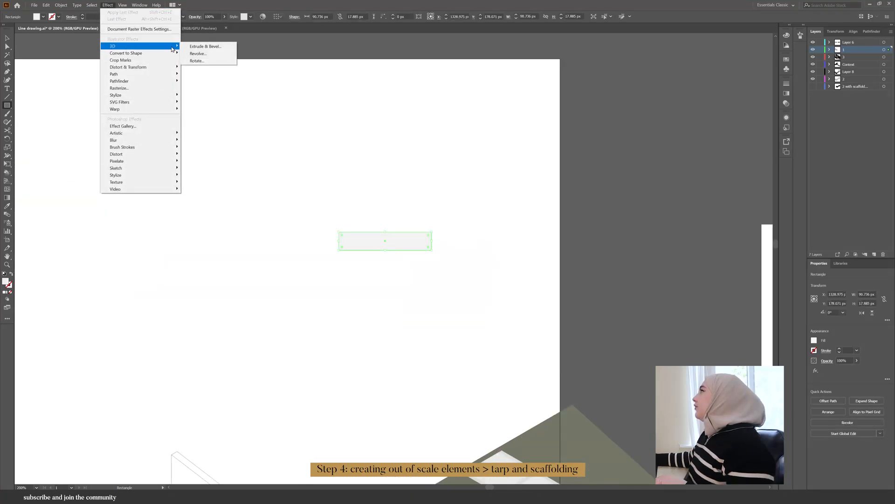
click(203, 46)
drag(142, 30, 629, 204)
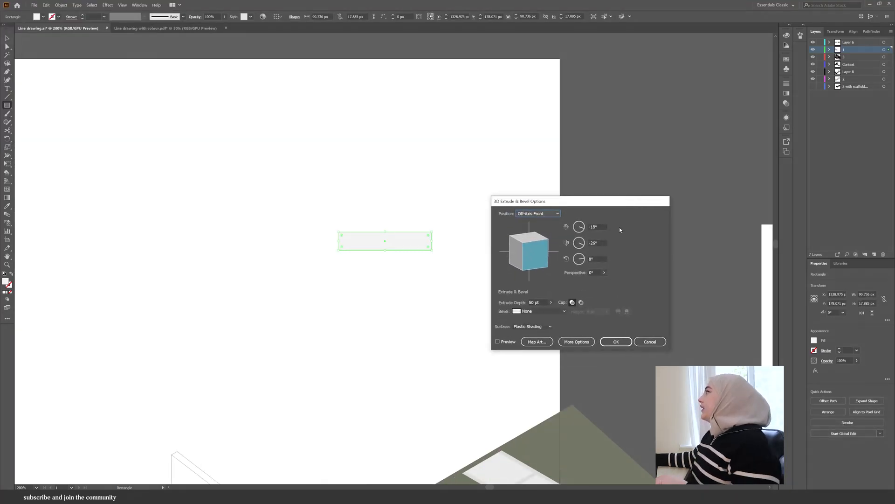
click(539, 213)
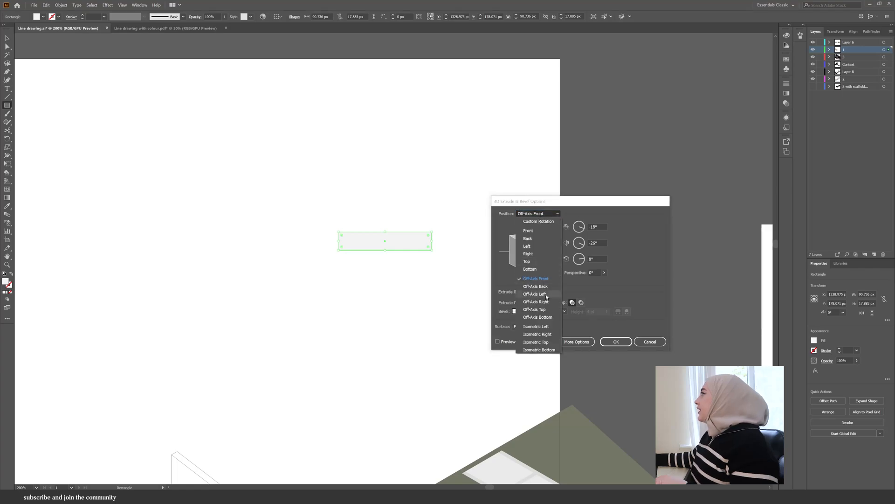
click(547, 343)
click(498, 342)
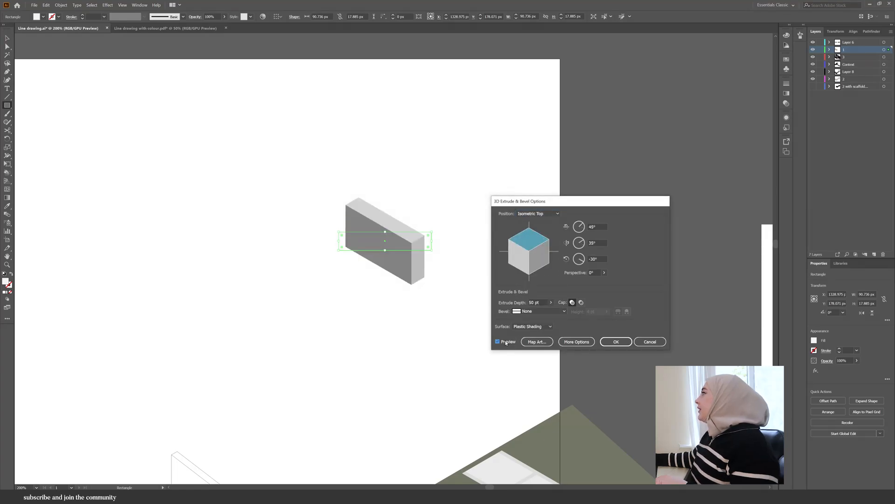
click(532, 214)
click(532, 214)
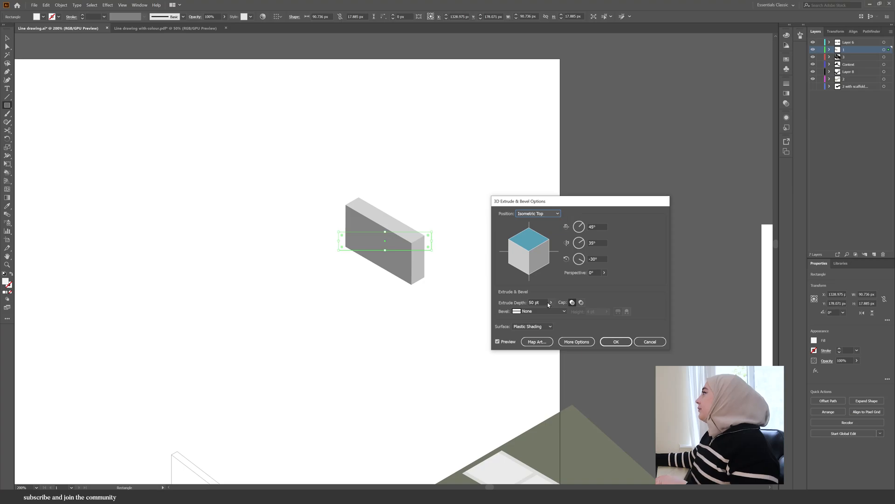
drag(528, 315, 525, 313)
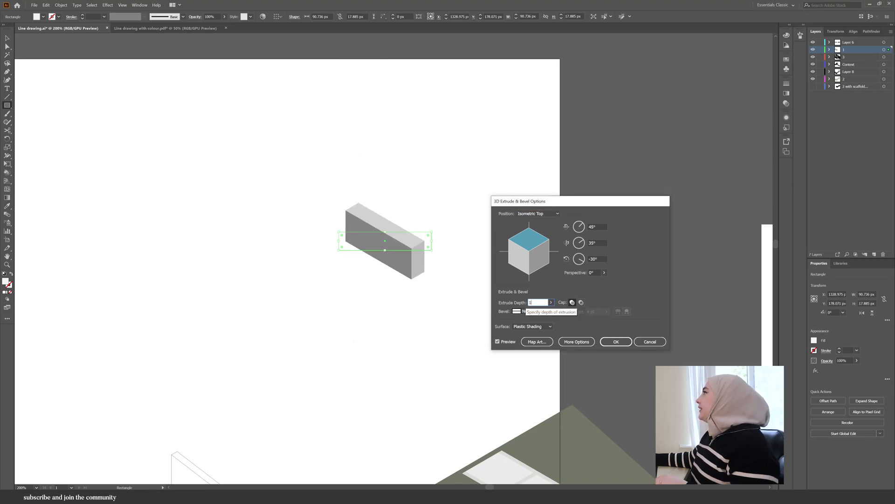
text(0)
key(Tab)
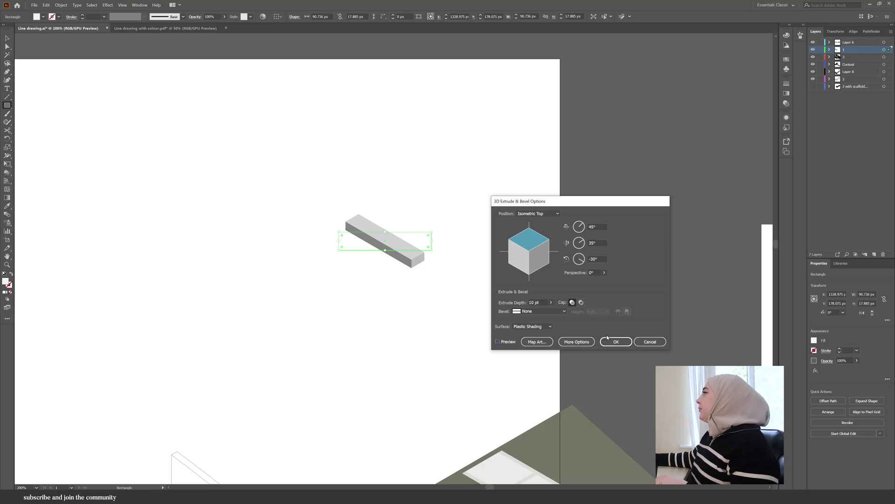
click(614, 341)
- Expand the extruded stair pieces and fill their selected side faces with black 000000
scroll(451, 144, up, 2)
click(61, 5)
click(84, 89)
key(v)
scroll(345, 351, up, 2)
drag(375, 364, 476, 244)
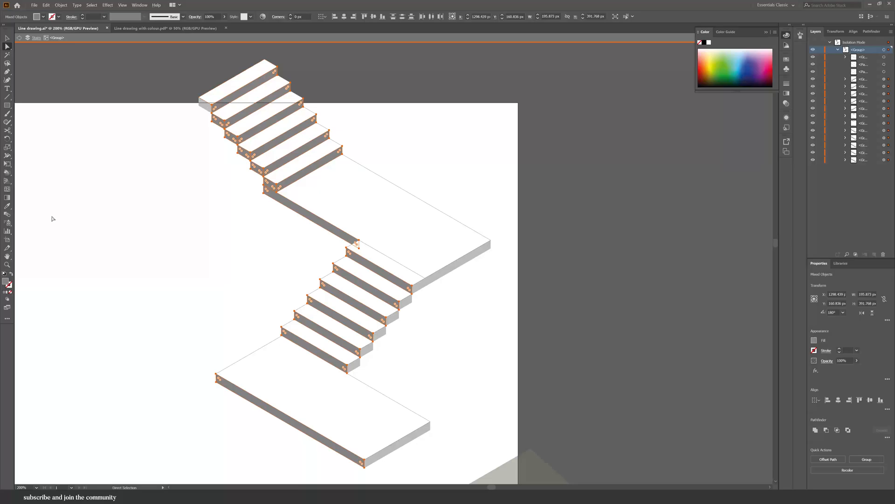
double_click(5, 282)
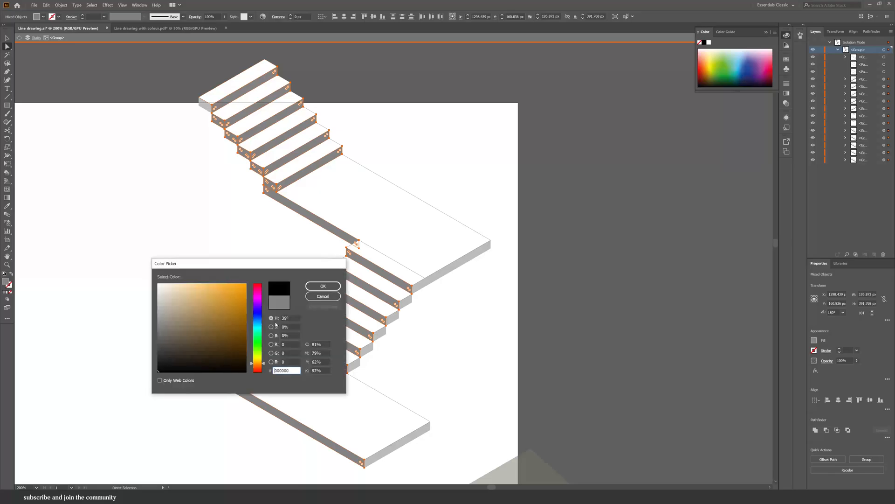
click(323, 285)
click(188, 91)
scroll(188, 91, up, 3)
key(v)
scroll(230, 146, down, 4)
scroll(374, 255, up, 2)
click(373, 278)
shift+click(393, 258)
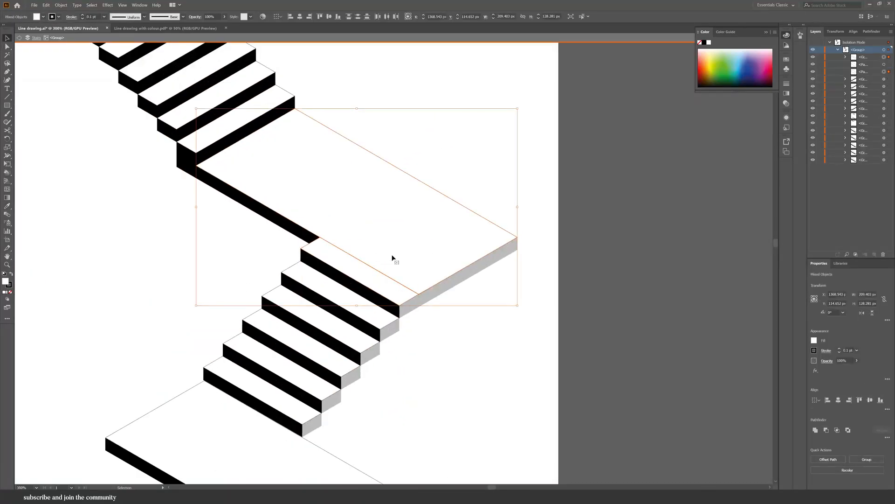
key(ctrl+shift+a)
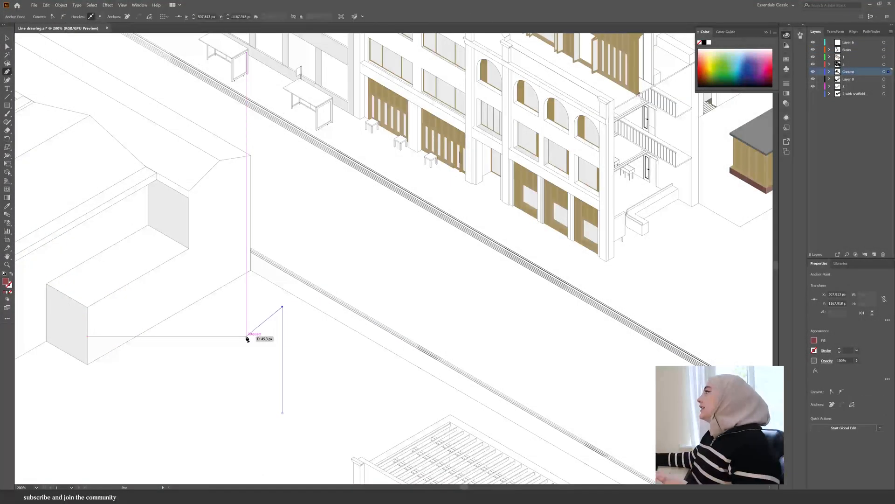
- Draw a five-sided gable wall shape with the Pen tool and reflect the wall shape vertically
click(221, 343)
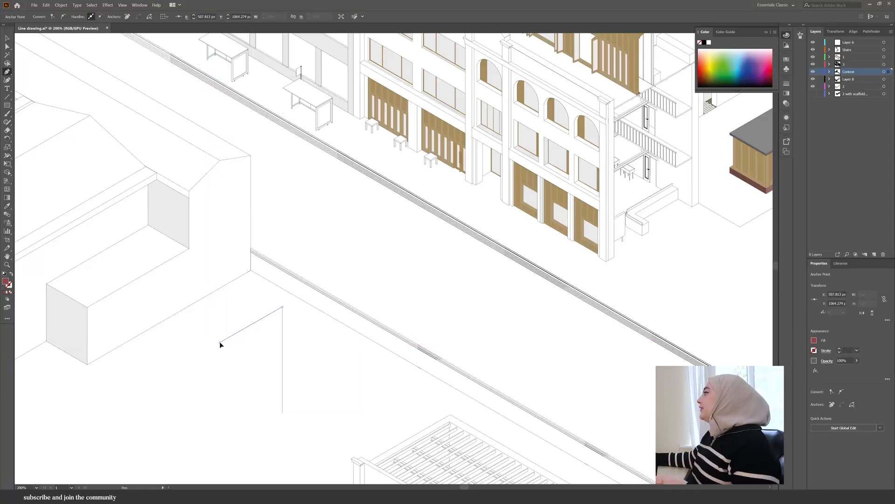
click(220, 414)
click(282, 414)
ctrl+click(282, 421)
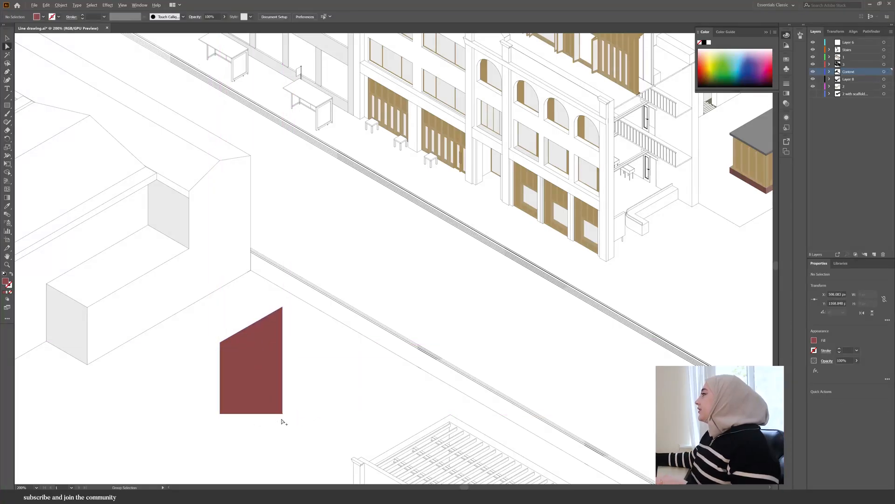
right_click(377, 272)
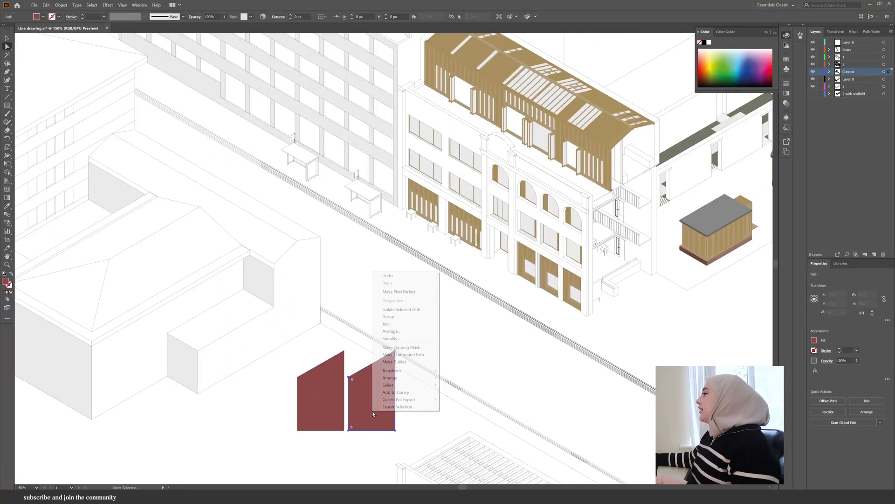
mouse_move(401, 367)
click(462, 392)
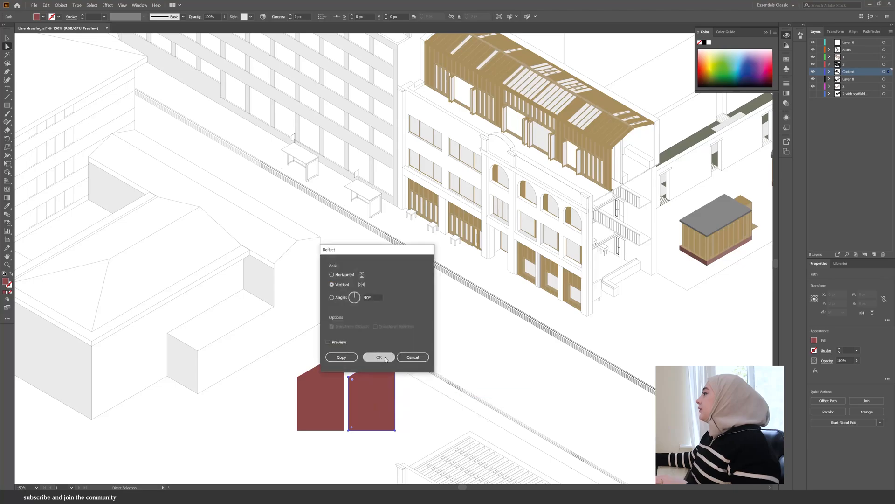
click(379, 357)
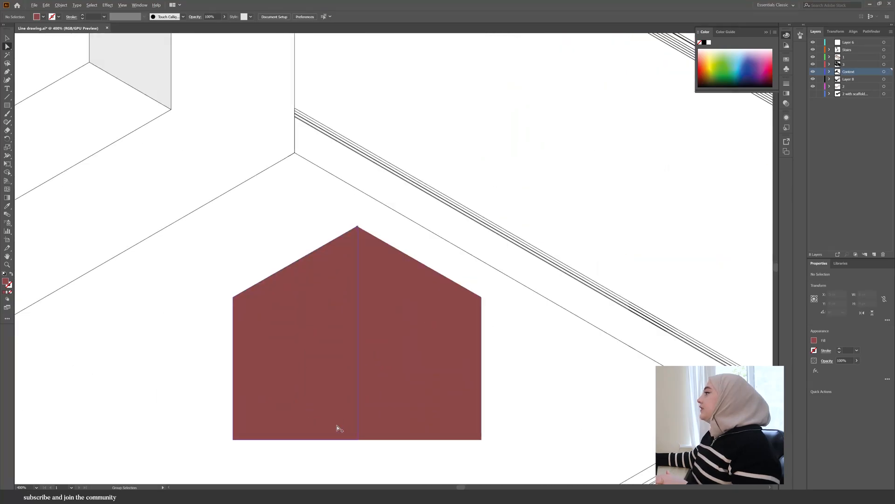
- Reset the house group to the default white fill and black stroke
scroll(319, 226, up, 3)
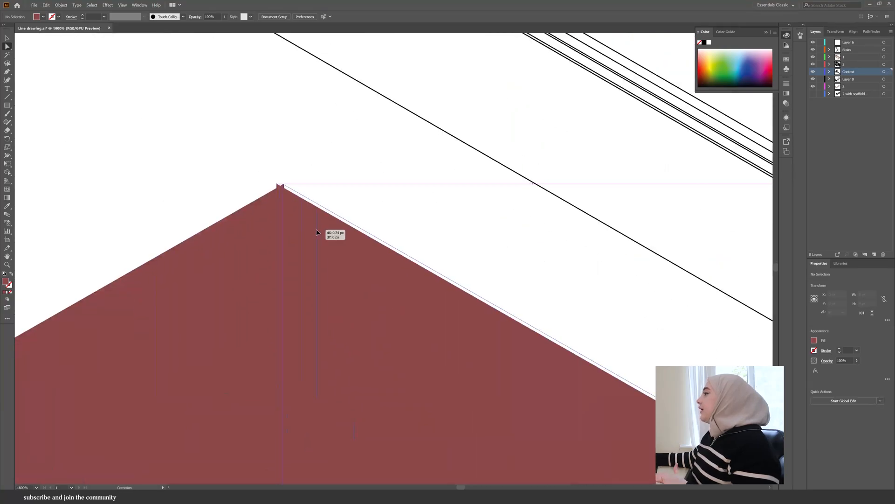
scroll(310, 172, down, 3)
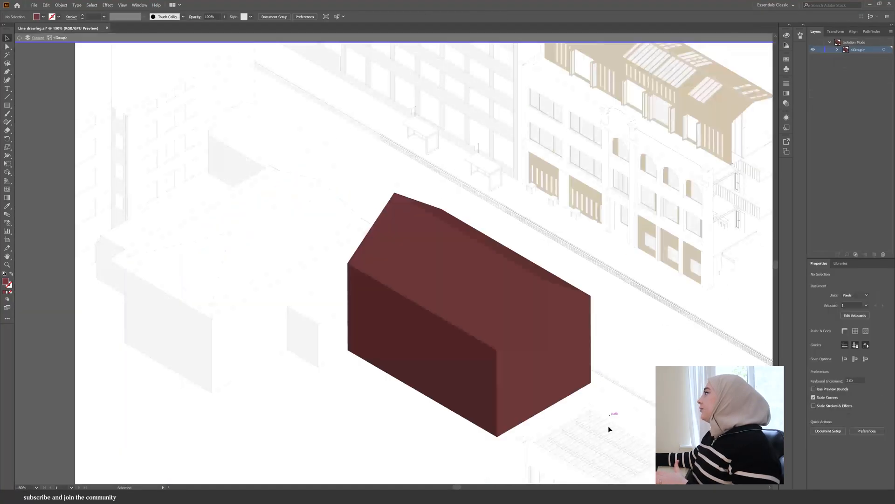
click(551, 277)
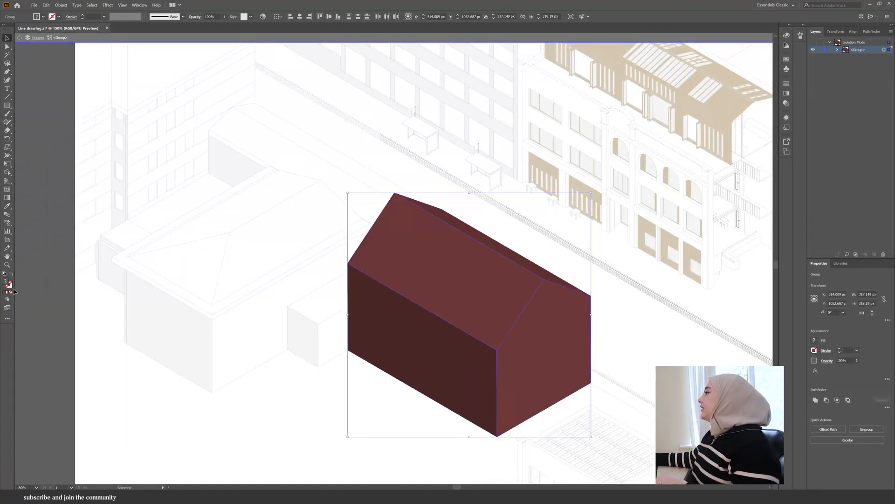
key(d)
key(Return)
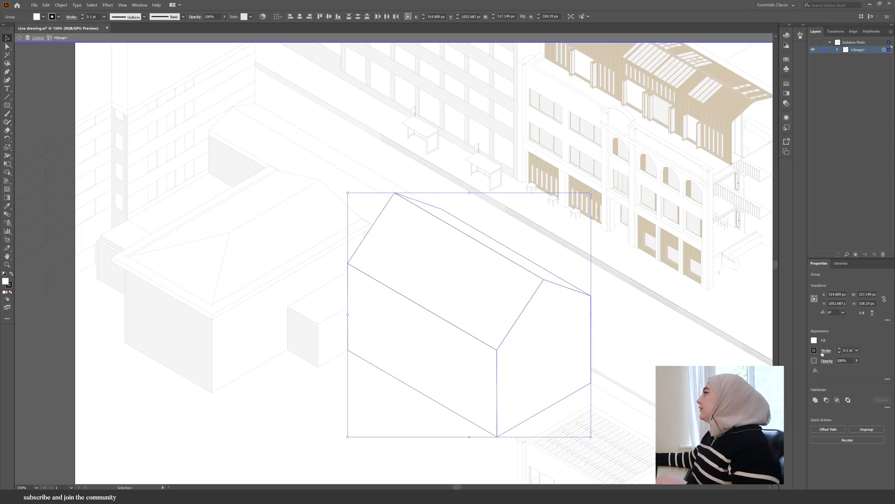
key(Escape)
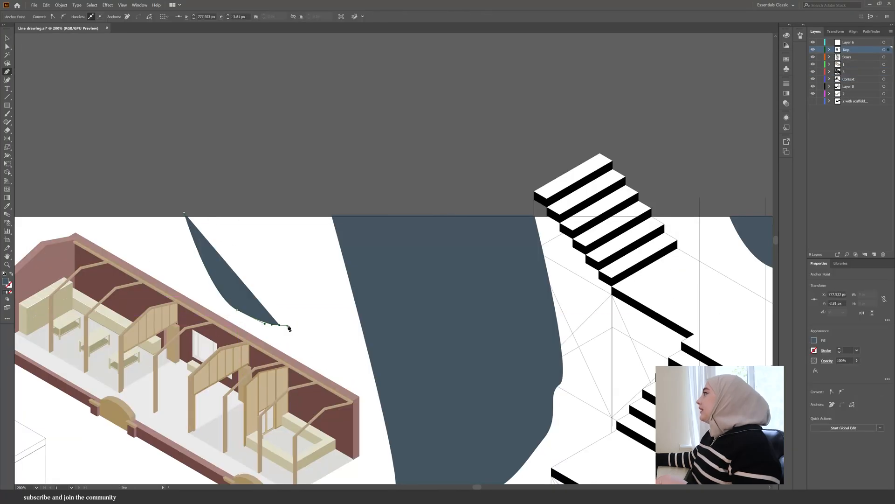
- Draw another draped tarp piece hanging from the top edge with the Pen tool
click(297, 323)
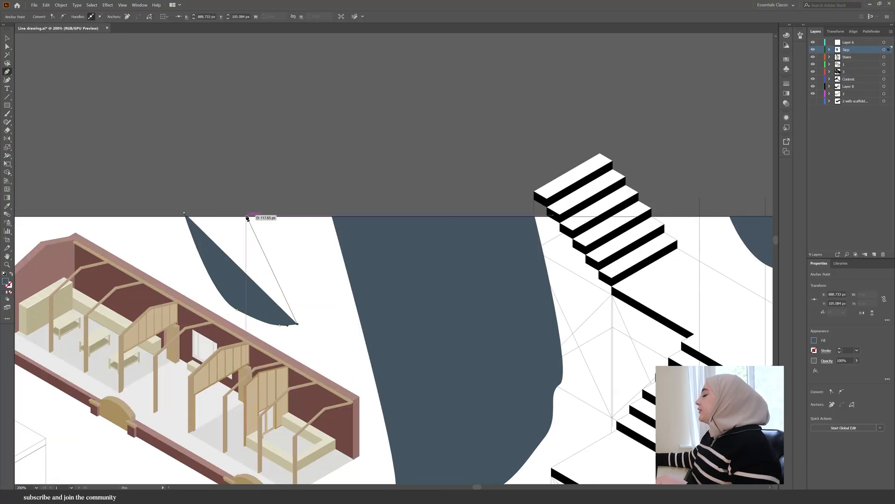
drag(241, 177, 241, 175)
click(186, 217)
click(245, 216)
drag(309, 329, 368, 326)
key(ctrl+z)
drag(263, 270, 313, 302)
key(ctrl+z)
key(ctrl+z)
click(253, 214)
drag(262, 260, 278, 288)
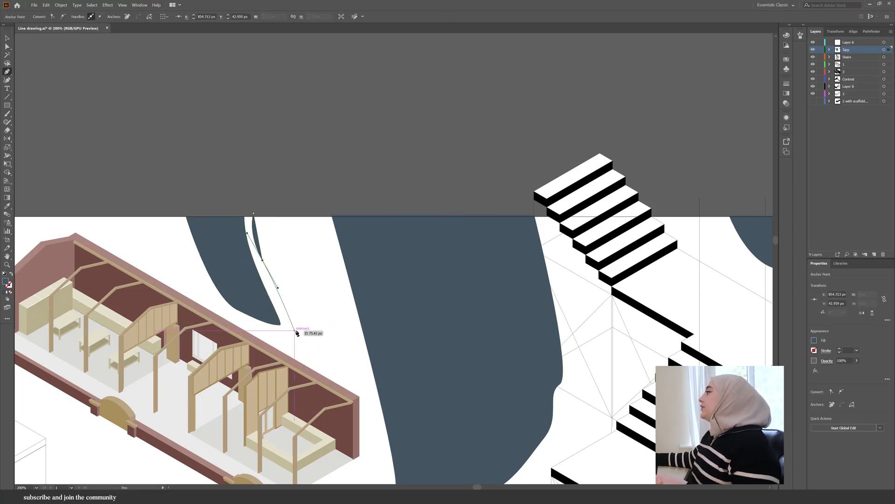
click(369, 339)
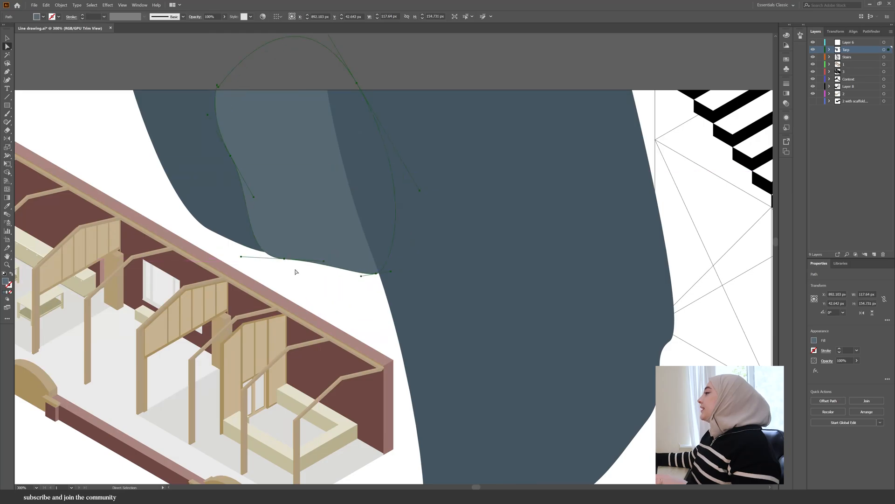
drag(284, 258, 294, 281)
click(346, 314)
scroll(346, 314, down, 2)
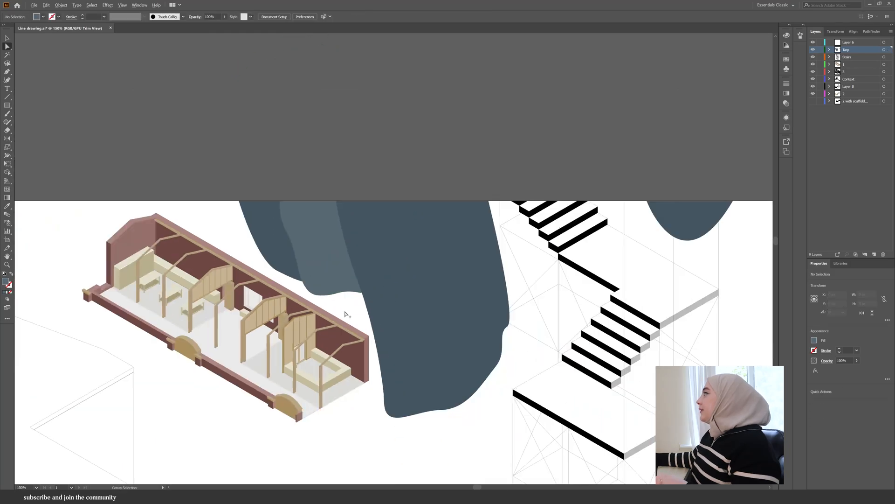
- Select the tarp shapes and change their stacking order
click(382, 280)
key(v)
shift+click(301, 252)
drag(467, 401, 418, 301)
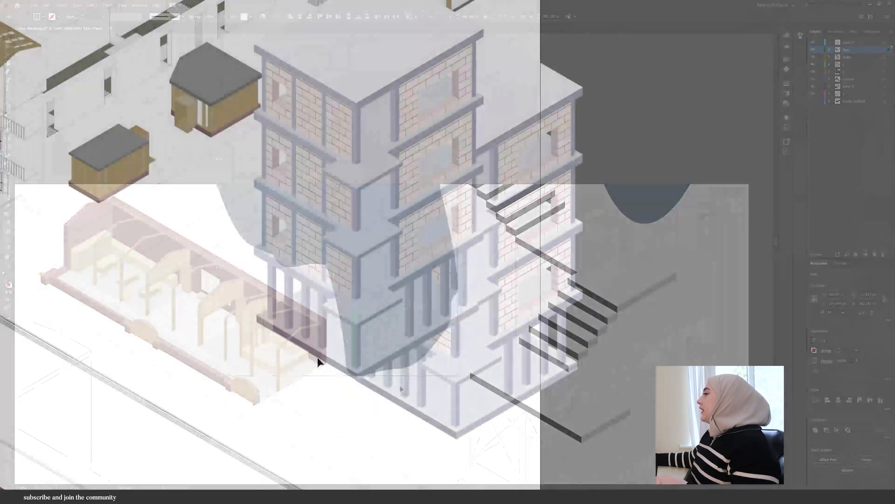
right_click(499, 315)
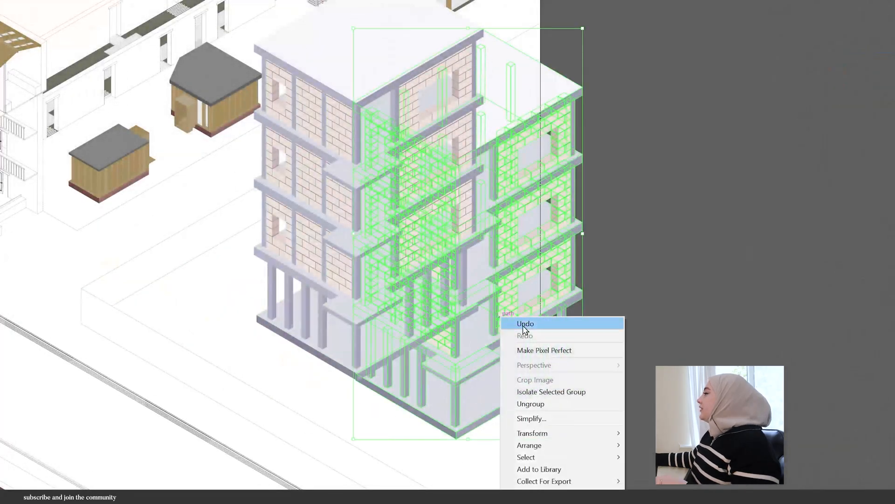
mouse_move(529, 444)
click(665, 445)
click(508, 460)
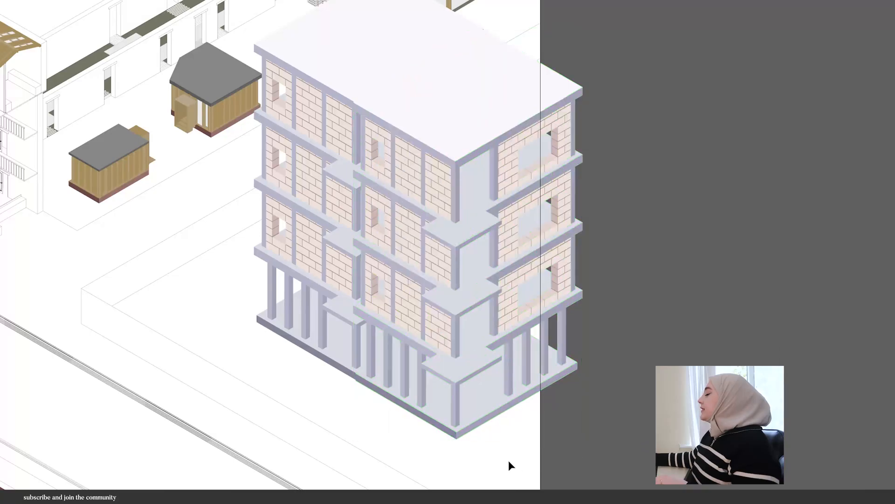
- Select the scaffolding over the brick building and shift it slightly into position
scroll(358, 387, up, 8)
drag(336, 333, 359, 340)
scroll(314, 400, down, 8)
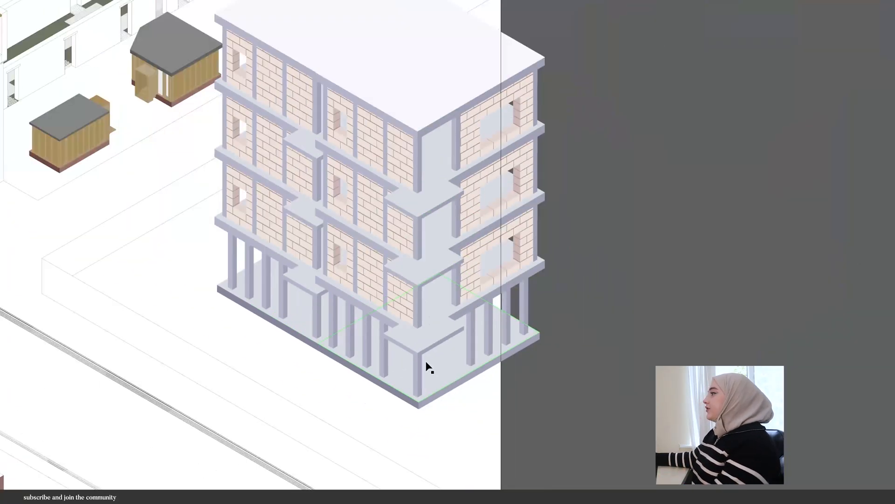
drag(392, 405, 288, 256)
drag(460, 430, 292, 237)
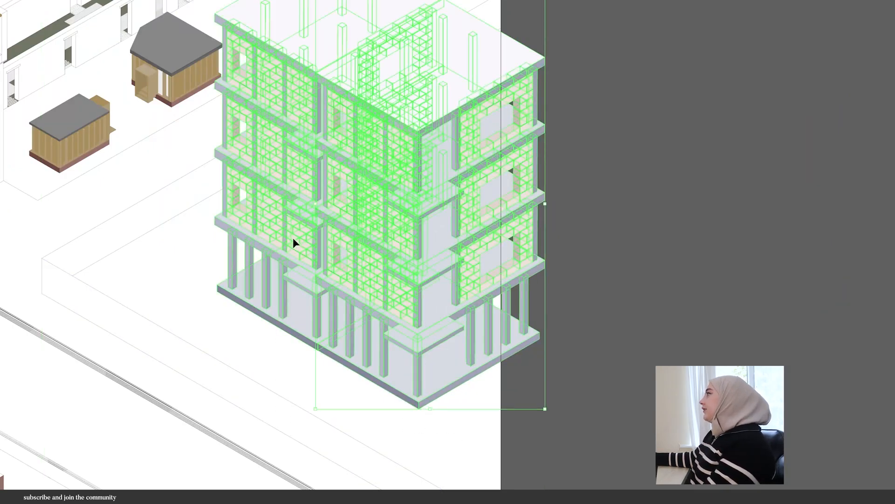
mouse_move(479, 248)
mouse_down()
mouse_move(510, 280)
mouse_move(491, 273)
mouse_move(491, 259)
mouse_up()
mouse_move(488, 258)
mouse_down()
mouse_move(510, 232)
mouse_move(468, 244)
mouse_up()
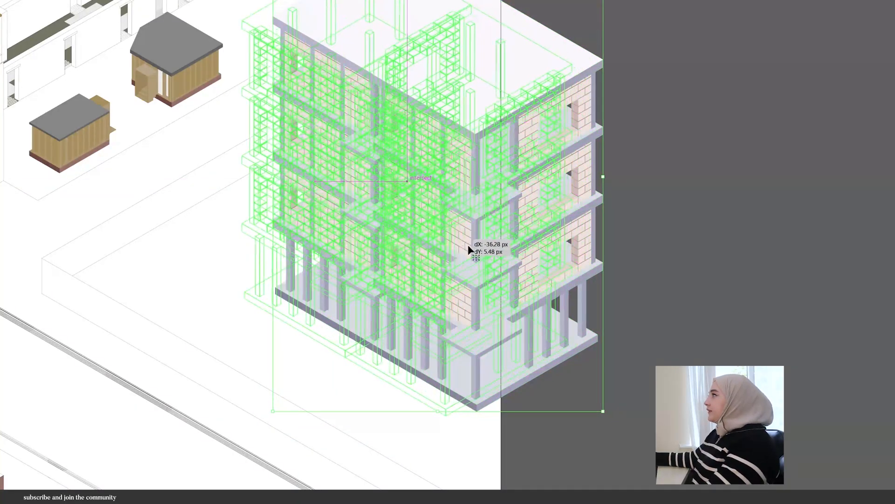
click(843, 350)
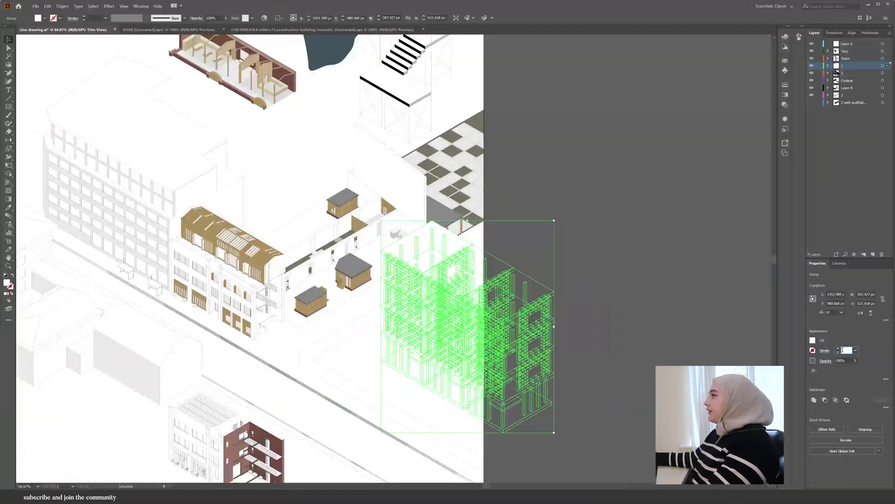
click(572, 358)
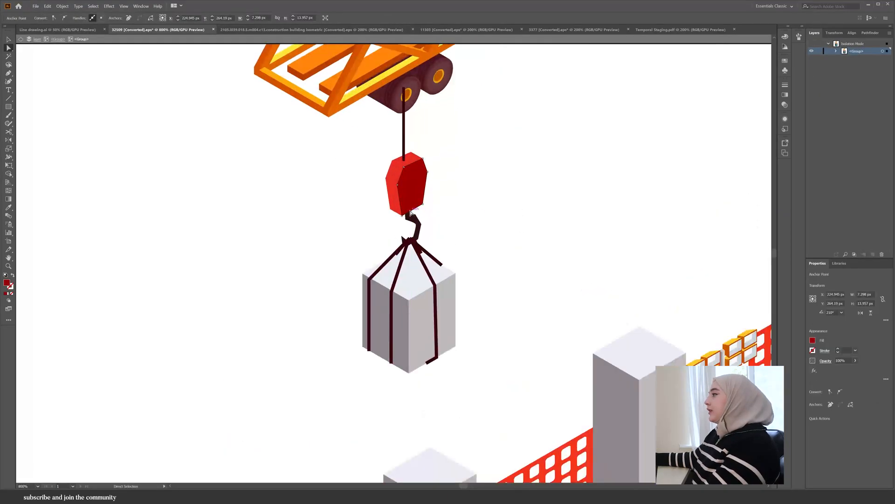
- In the construction illustration, select the crane's hook and load group and ungroup it
click(401, 157)
key(v)
click(402, 161)
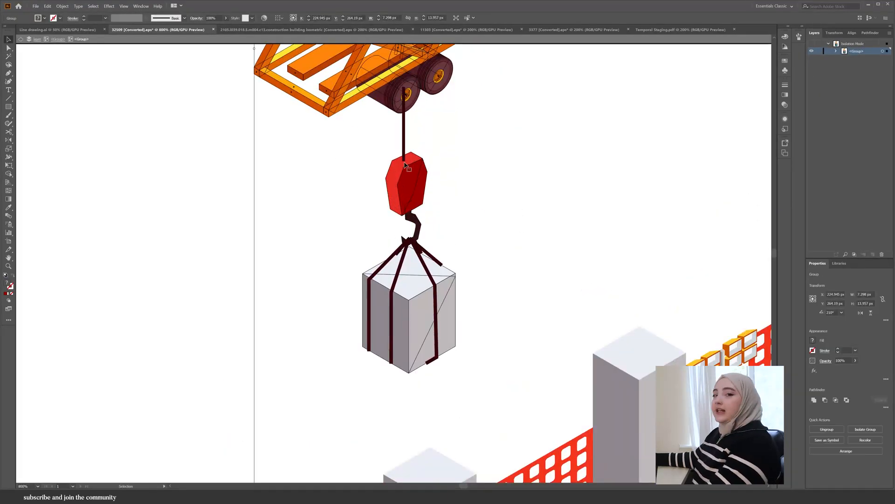
scroll(401, 163, down, 2)
click(837, 431)
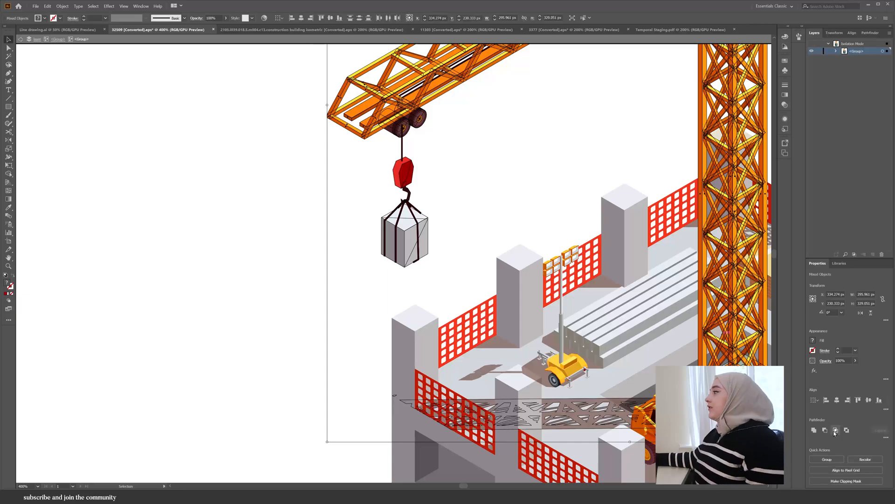
- Copy the crane hook with its load into the line drawing above the kiosk roof
click(352, 150)
click(404, 173)
drag(295, 348, 438, 345)
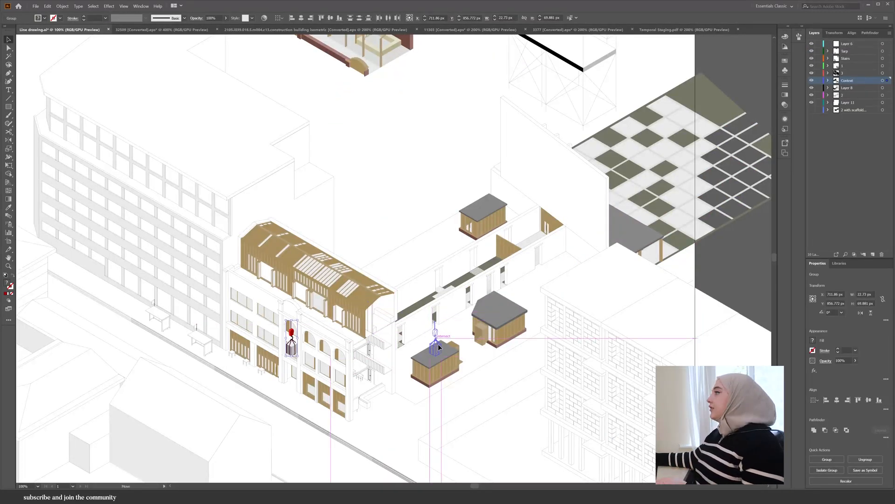
click(452, 329)
scroll(437, 340, up, 5)
double_click(428, 304)
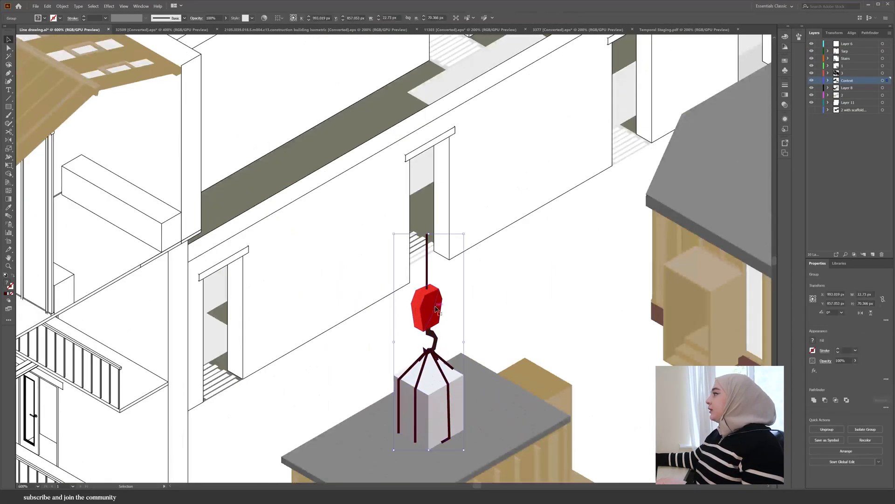
- Extend the hook's cable upward to the top of the drawing
click(428, 261)
drag(427, 234, 428, 78)
scroll(391, 443, down, 4)
drag(394, 356, 393, 84)
scroll(401, 419, down, 1)
scroll(401, 420, up, 3)
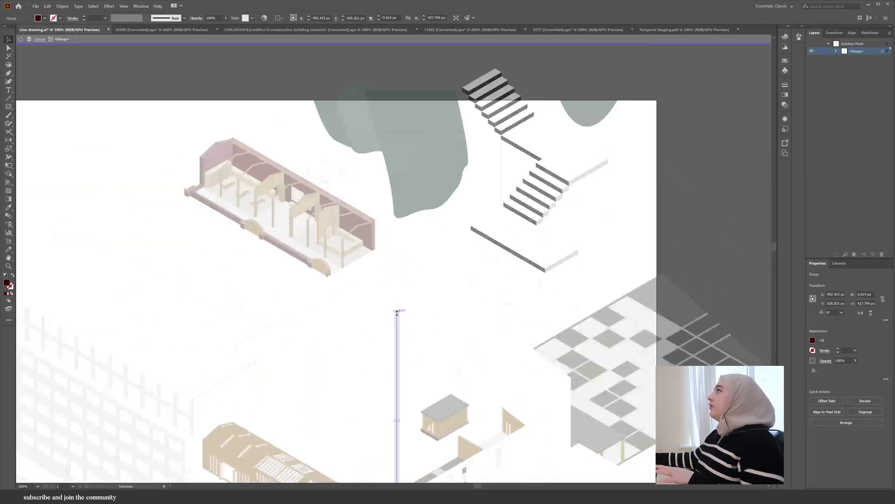
drag(398, 311, 400, 88)
double_click(403, 87)
scroll(403, 88, down, 2)
scroll(421, 373, down, 1)
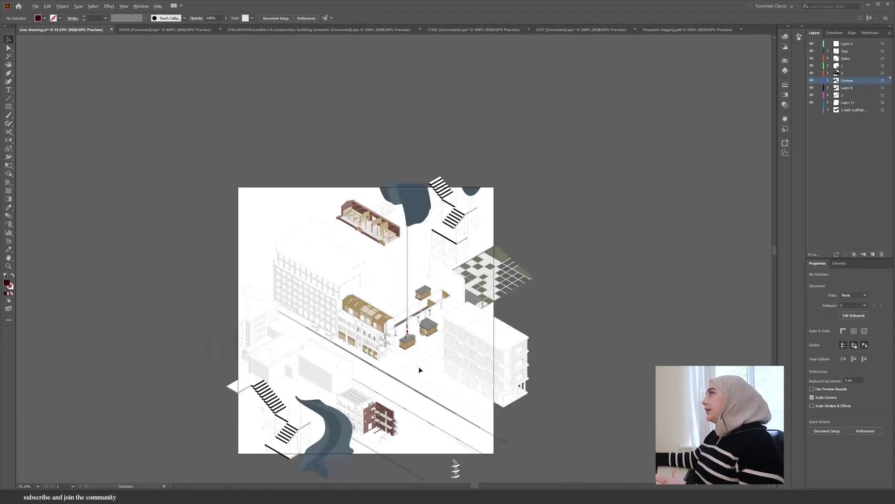
- Delete the load box and its straps from the pasted hook
scroll(408, 327, up, 9)
scroll(388, 178, down, 1)
double_click(391, 229)
double_click(391, 229)
click(388, 253)
key(Delete)
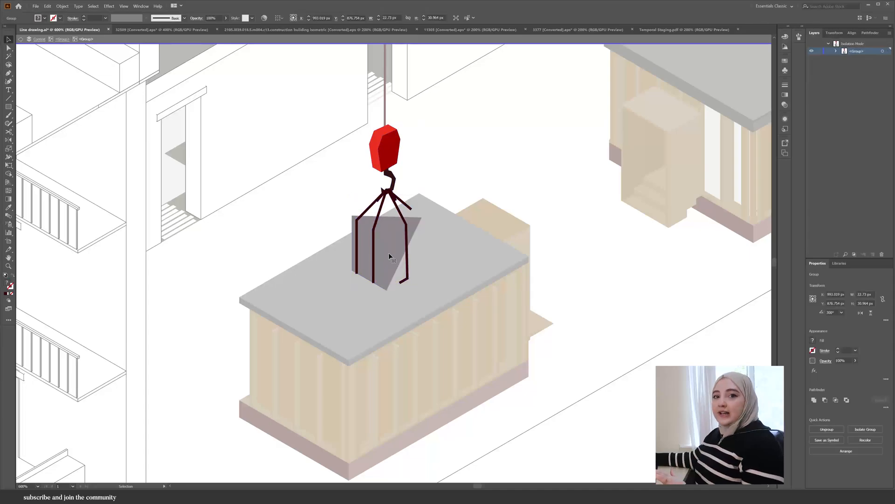
click(387, 252)
key(Delete)
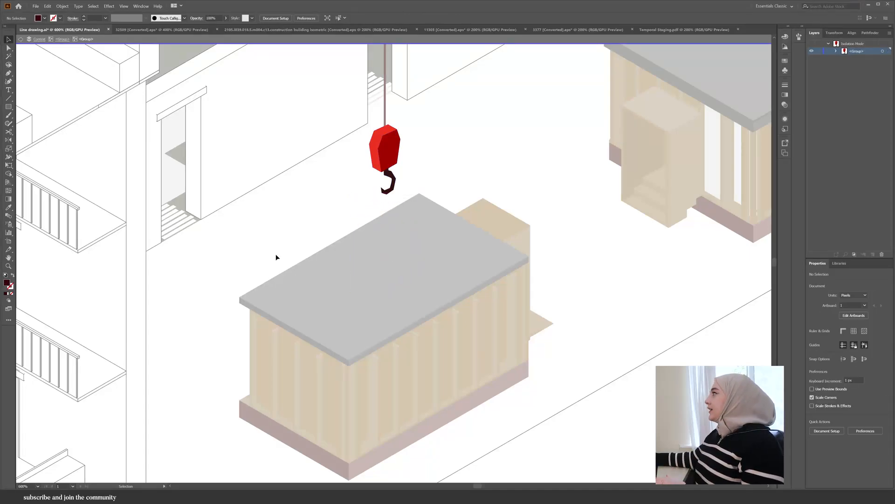
- Select the checkerboard floor squares and courtyard ground and fill them with pattern fill layers
right_click(576, 235)
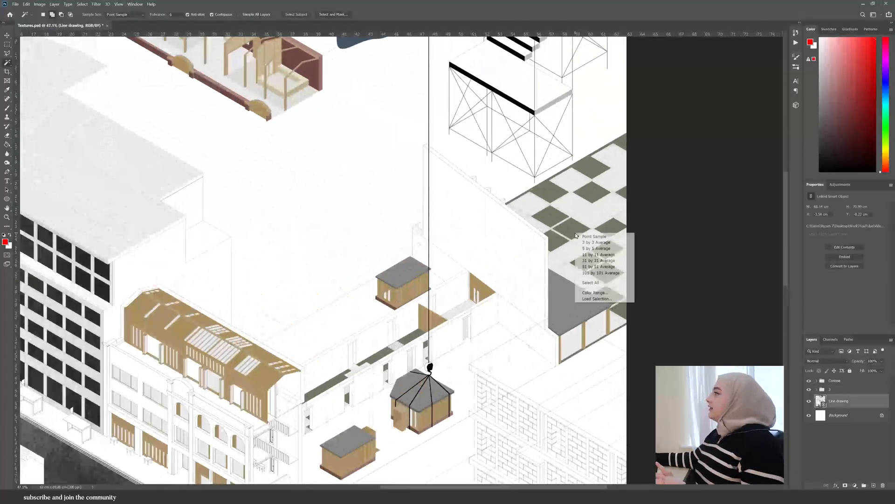
click(595, 292)
click(574, 223)
click(525, 141)
click(855, 485)
click(848, 375)
click(432, 173)
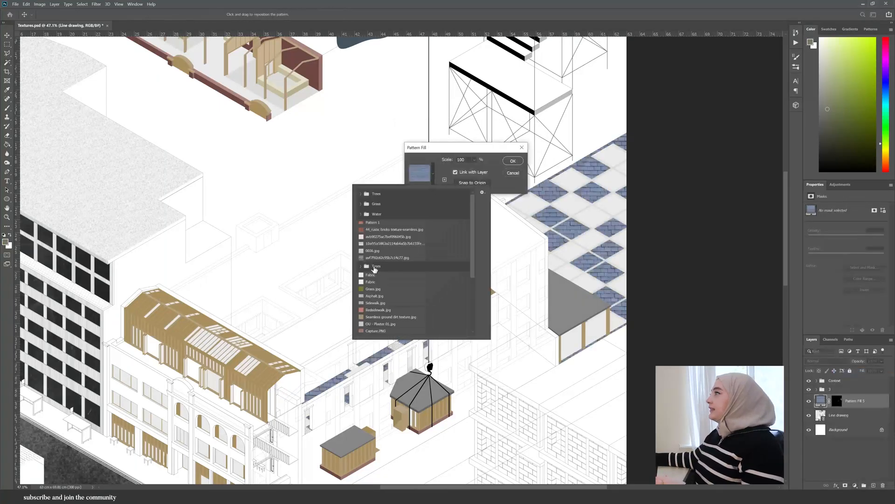
click(373, 289)
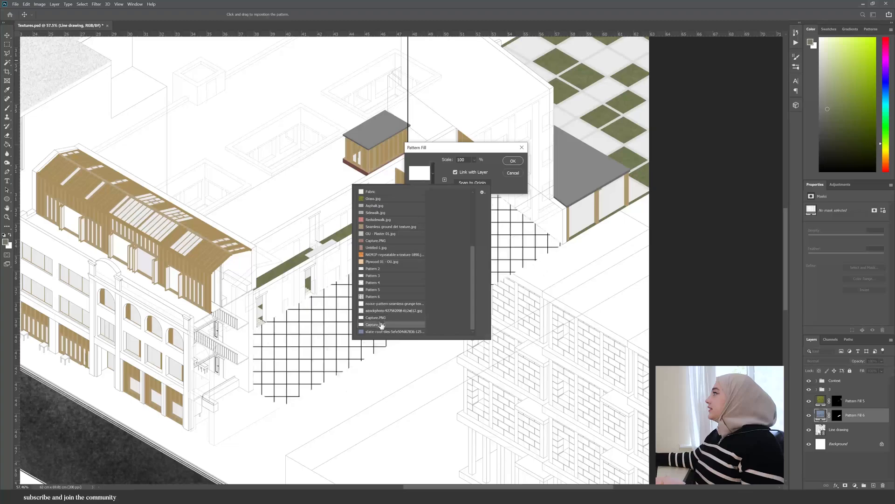
key(Return)
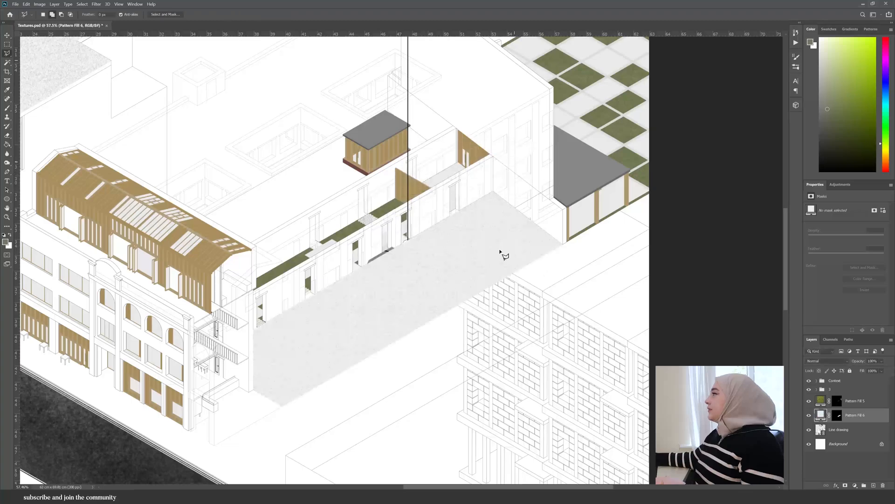
click(837, 414)
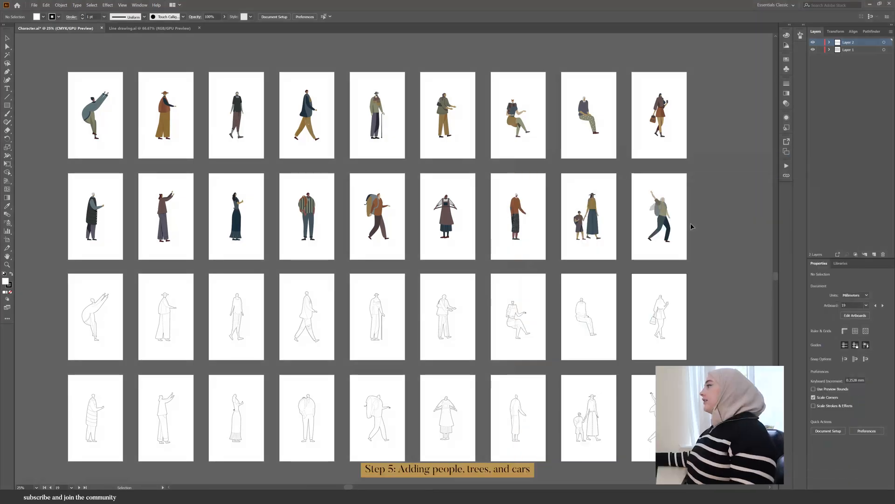
- Copy a person figure from the characters file and paste it into the drawing as a smart object
scroll(690, 223, up, 1)
drag(678, 159, 648, 105)
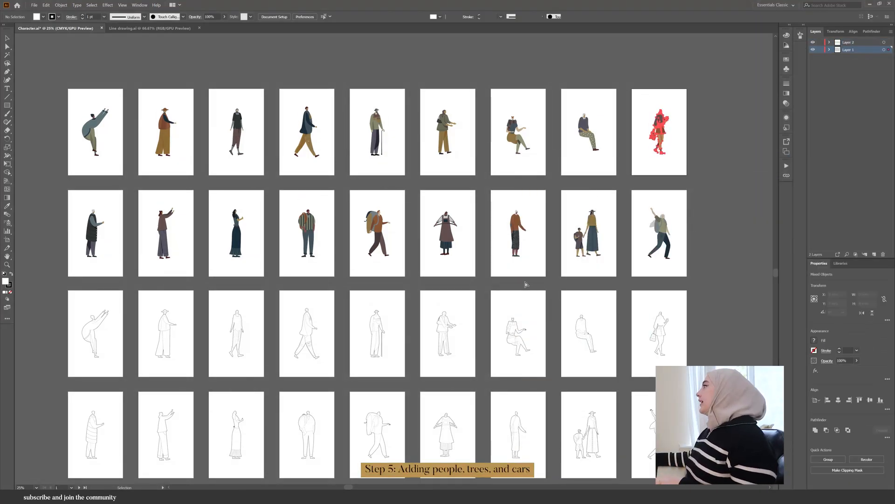
key(ctrl+c)
click(304, 497)
key(ctrl+v)
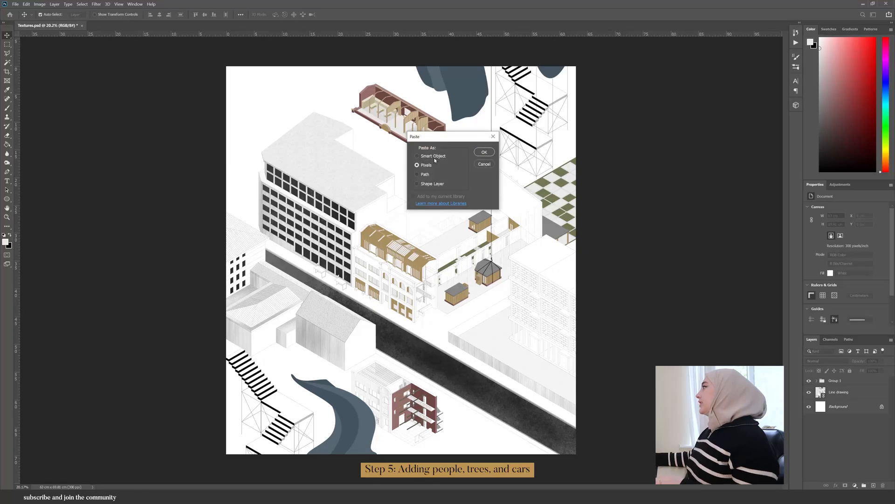
click(434, 158)
click(484, 153)
- Scale, rotate and position person figures on the scaffolding ledge and stairs
scroll(416, 266, up, 4)
drag(414, 307, 437, 383)
scroll(397, 265, up, 5)
key(Return)
scroll(436, 409, up, 15)
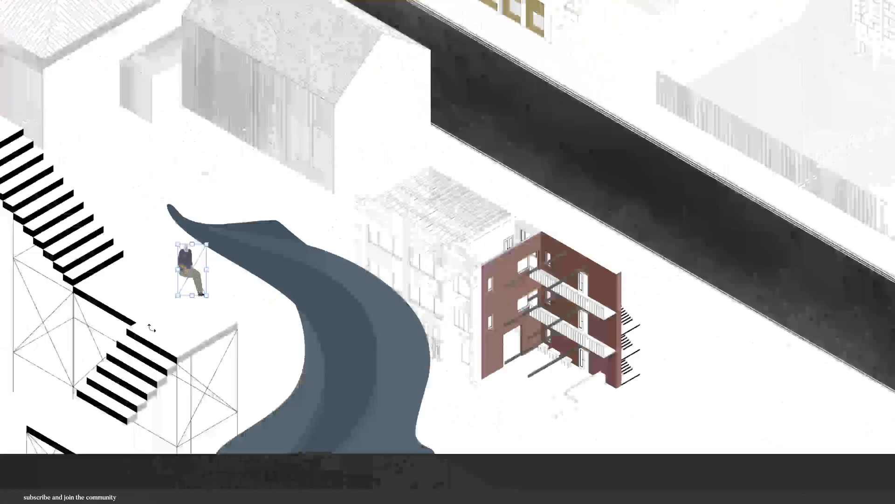
drag(294, 251, 276, 268)
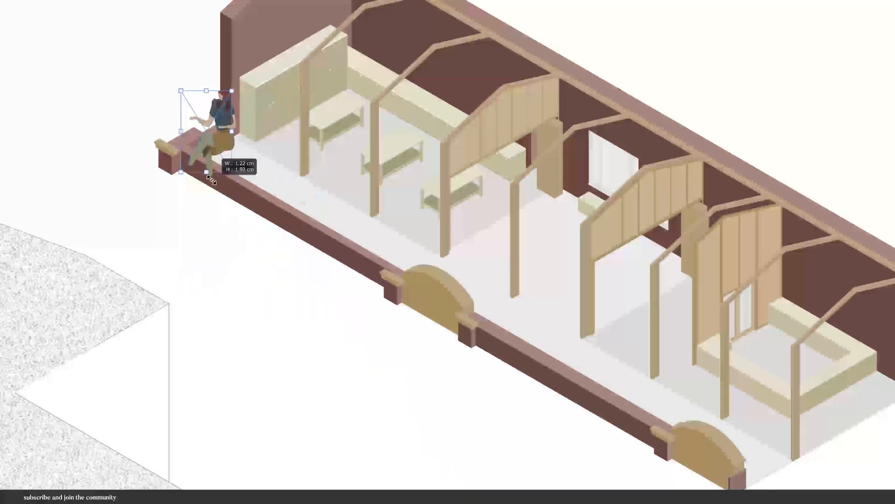
drag(219, 140, 583, 194)
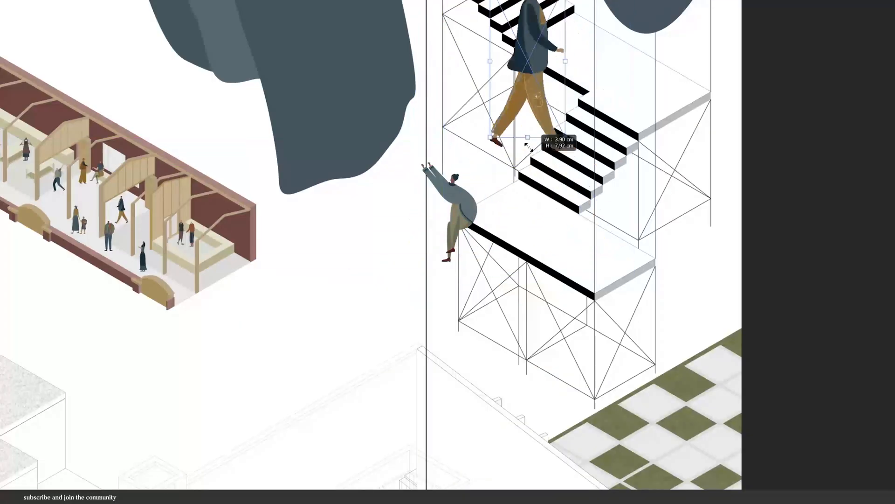
drag(544, 143, 607, 65)
scroll(602, 70, up, 3)
right_click(536, 160)
click(580, 314)
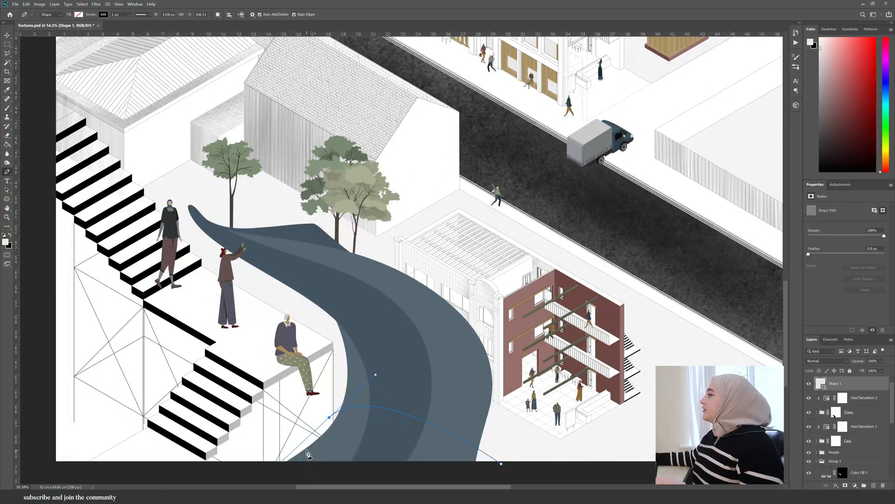
- Draw a black curved strap about 15.6 px thick across the tarp's lower end with the Pen tool
click(299, 453)
scroll(300, 453, up, 14)
scroll(300, 454, down, 10)
drag(142, 26, 135, 27)
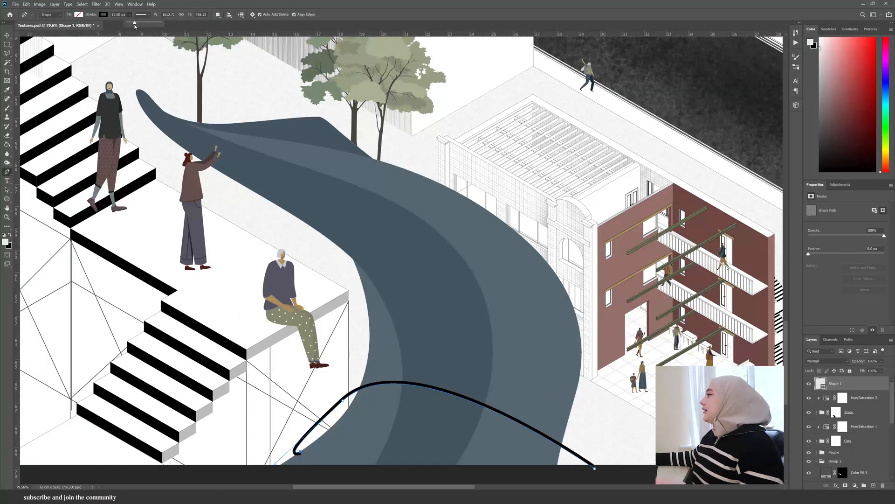
scroll(356, 460, down, 3)
scroll(325, 289, down, 5)
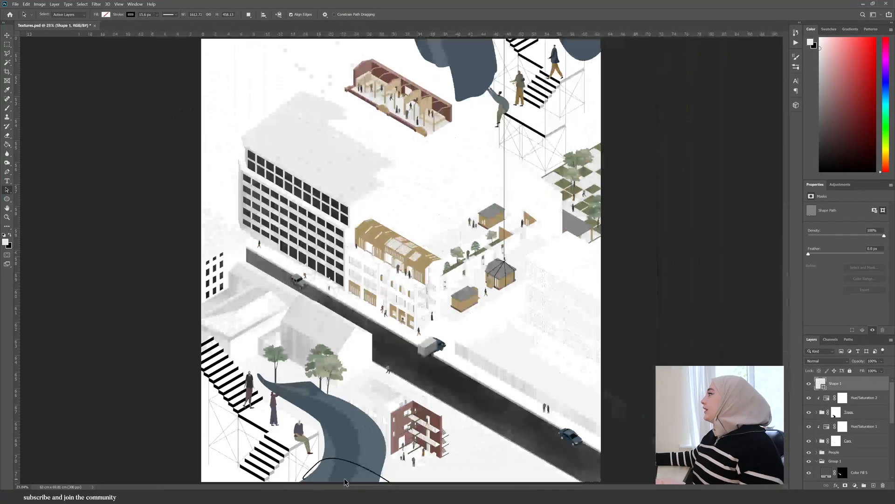
scroll(468, 457, up, 5)
click(403, 470)
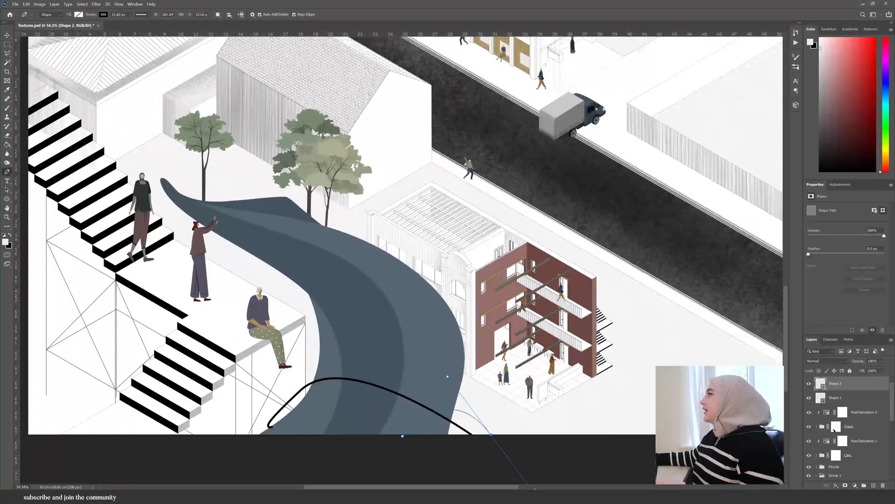
scroll(279, 431, up, 10)
key(a)
click(835, 397)
drag(310, 395, 260, 436)
key(ctrl+z)
scroll(303, 401, up, 5)
scroll(261, 436, down, 10)
scroll(289, 370, up, 4)
- Draw more black curved straps wrapping around the hanging tarp with the Pen tool
key(p)
scroll(328, 312, up, 5)
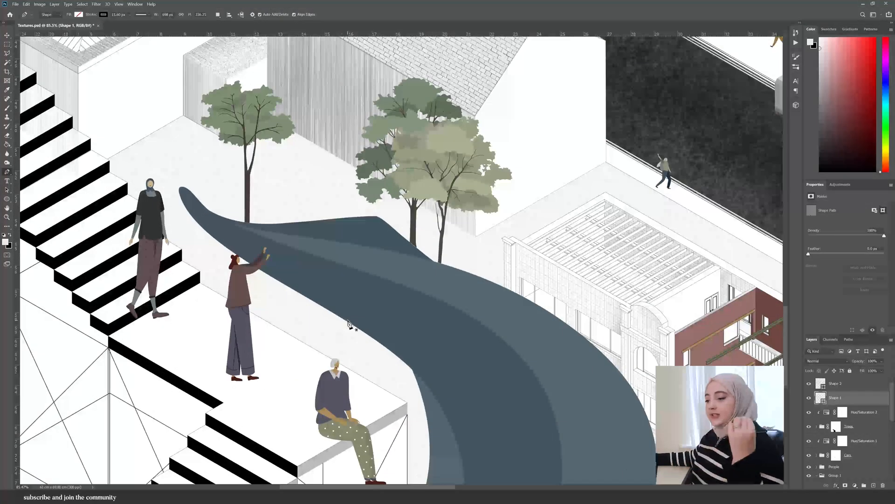
click(300, 295)
key(a)
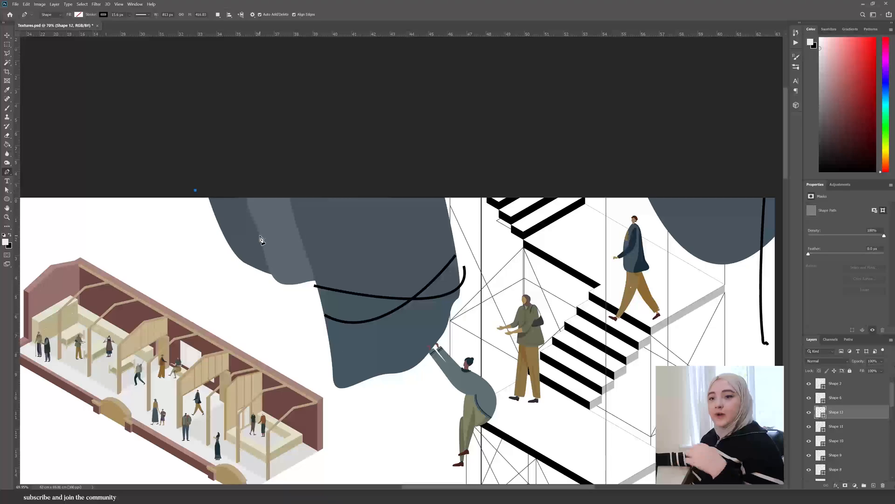
key(a)
key(p)
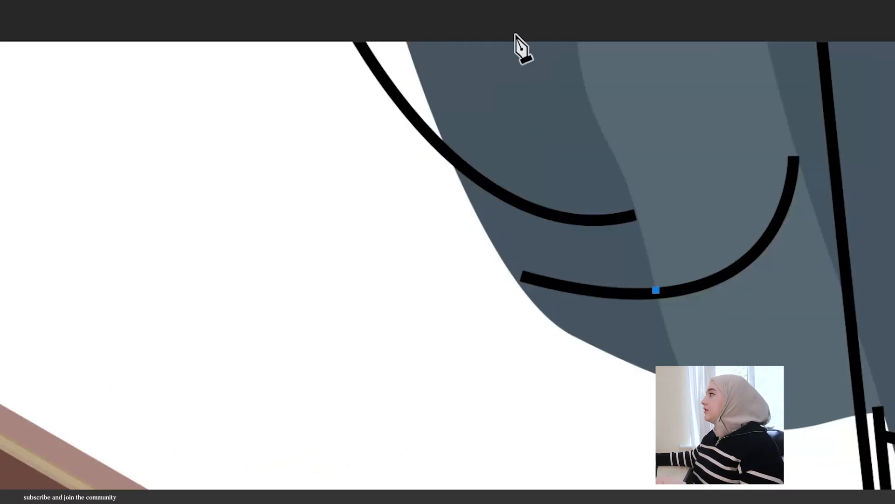
key(a)
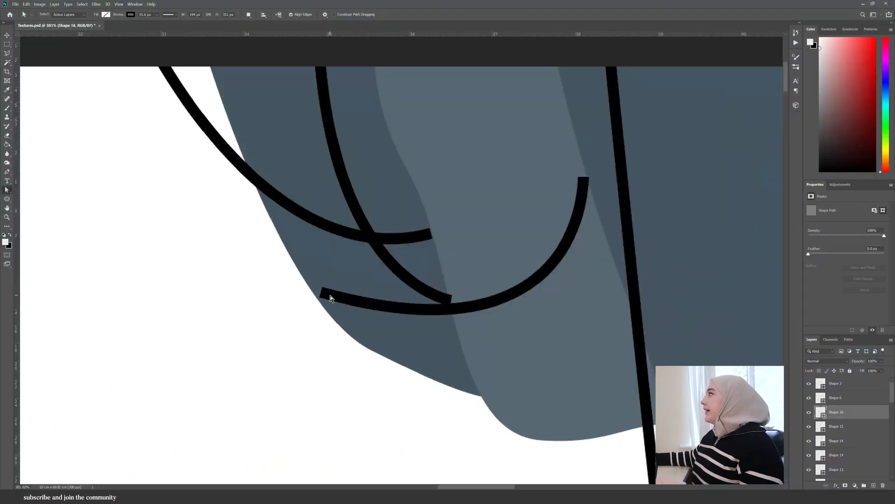
click(435, 311)
key(ctrl+t)
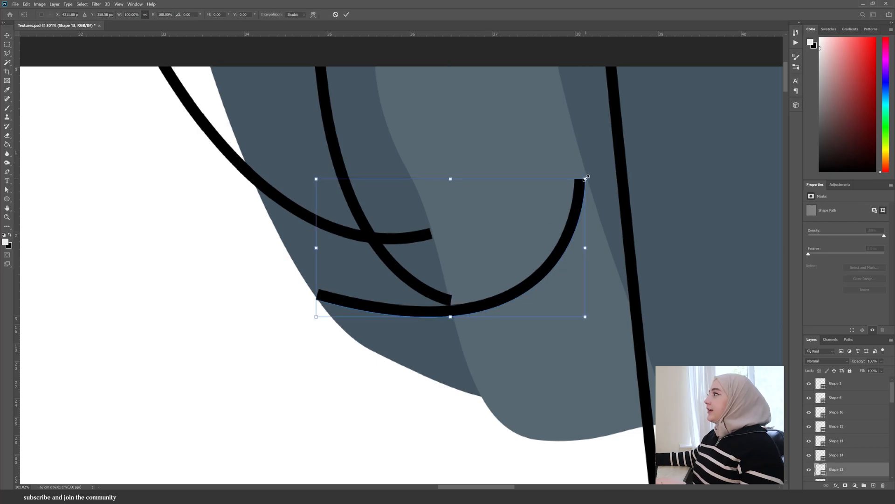
drag(581, 180, 600, 172)
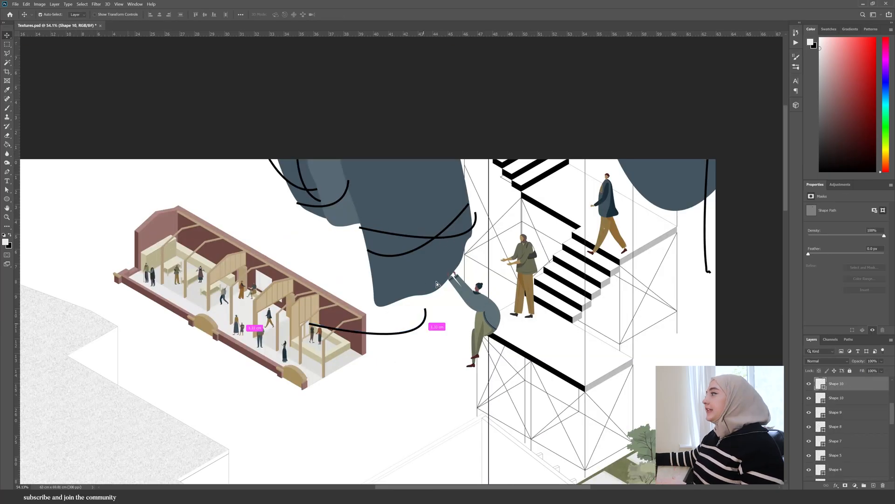
key(Escape)
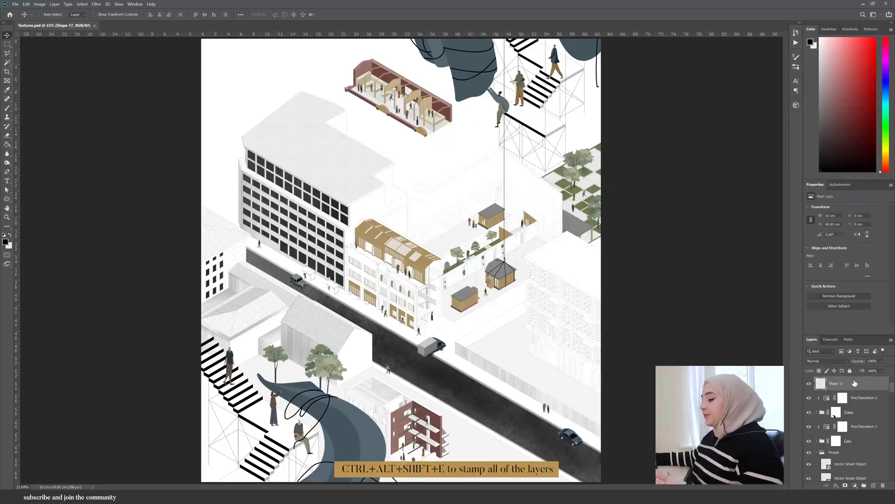
- Convert the stamped merged layer to a smart object and add Camera Raw grain: amount 100, size 13, roughness 18
right_click(854, 380)
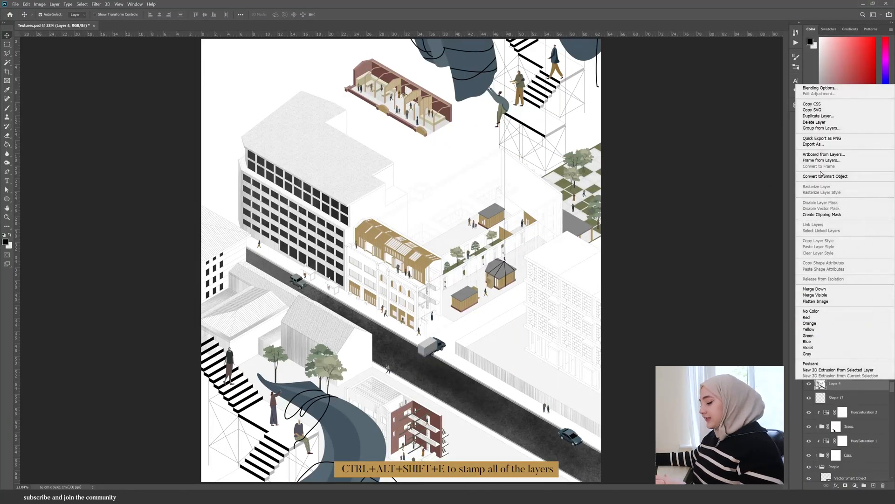
click(823, 176)
click(96, 4)
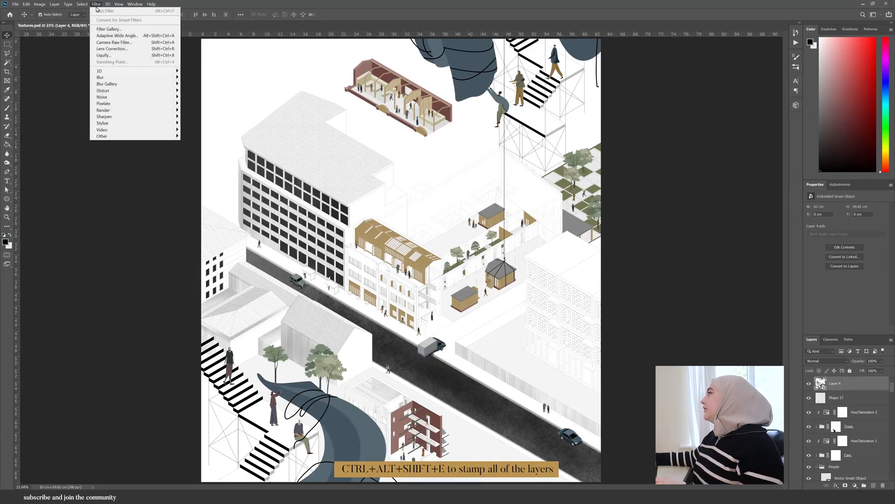
click(102, 44)
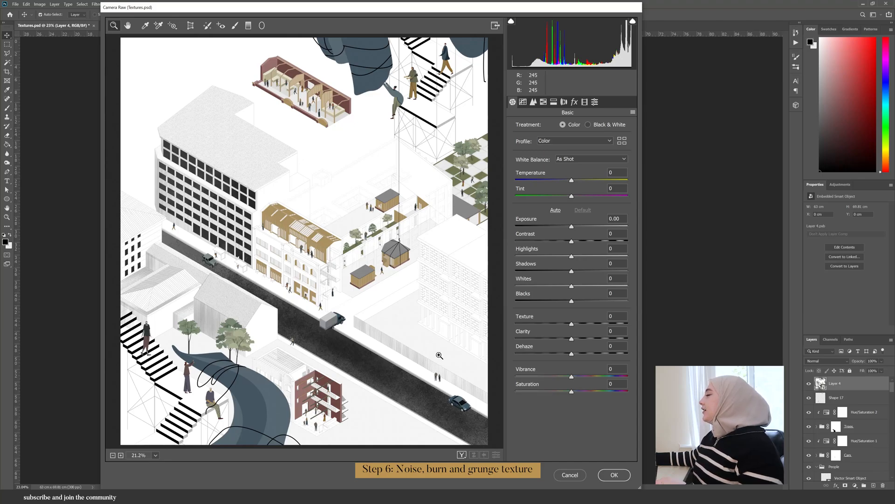
click(574, 102)
click(528, 144)
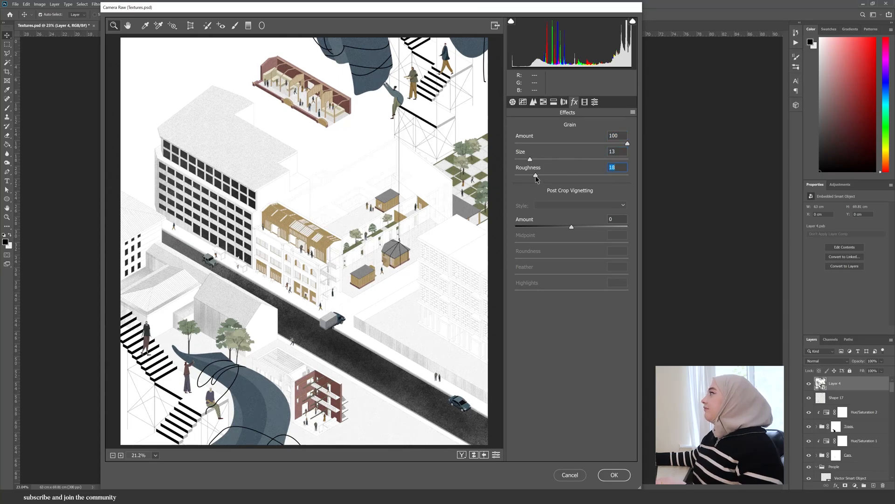
key(Return)
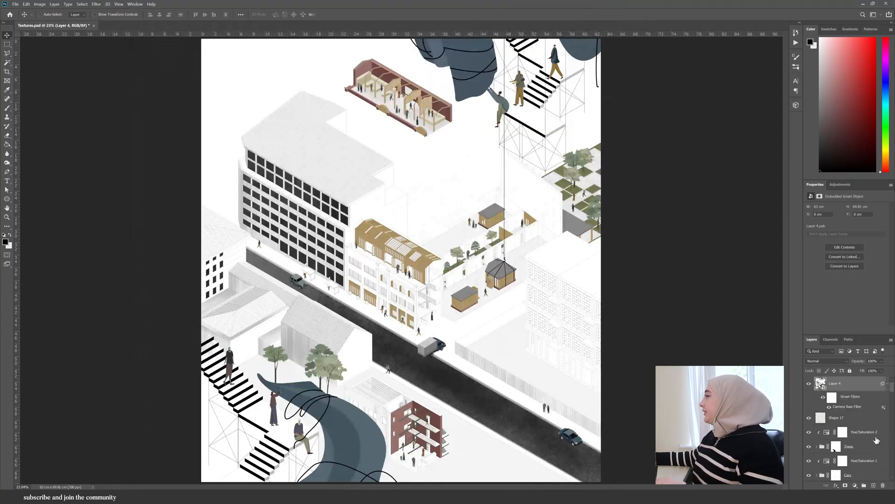
- Duplicate the grained layer, rasterize the copy, and pick the Burn tool at midtones with 50% exposure
key(ctrl+j)
right_click(846, 386)
click(817, 204)
scroll(458, 219, down, 4)
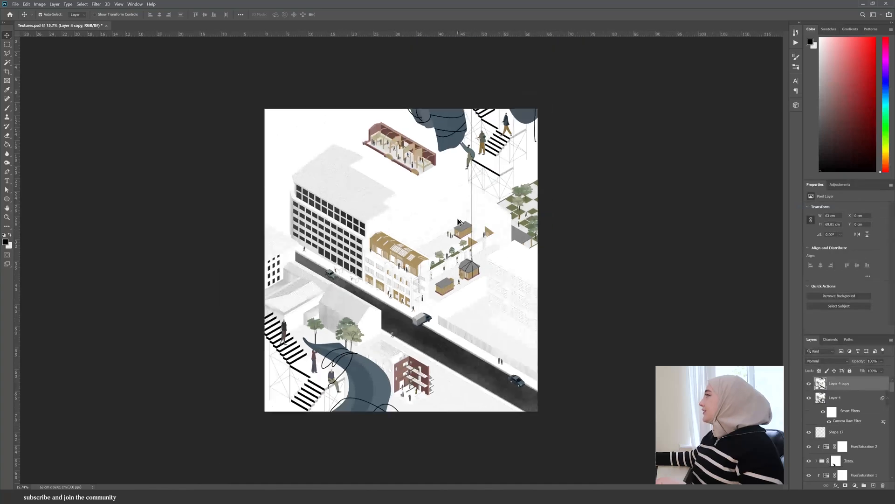
scroll(458, 219, up, 2)
click(23, 170)
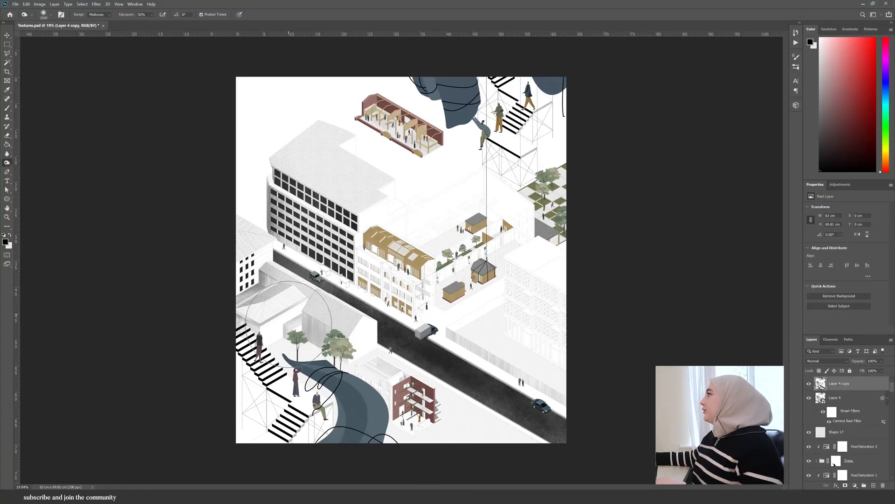
scroll(617, 404, down, 3)
scroll(617, 405, up, 3)
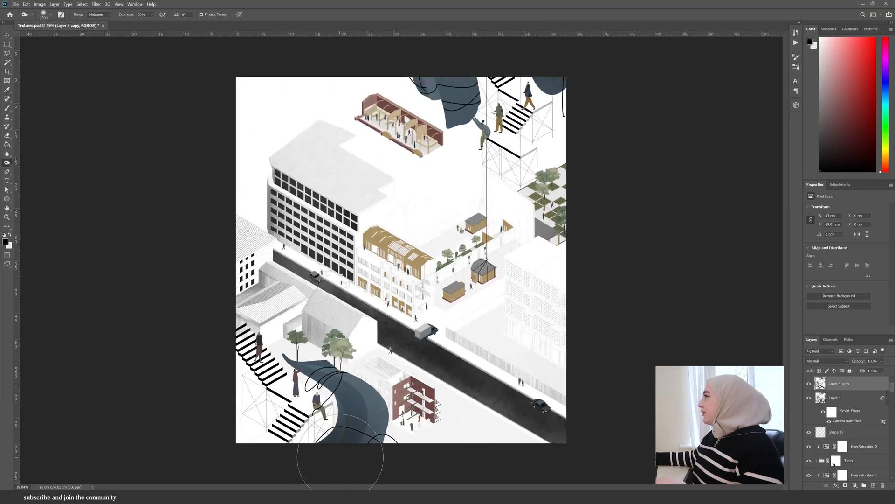
scroll(400, 466, down, 3)
scroll(400, 466, up, 1)
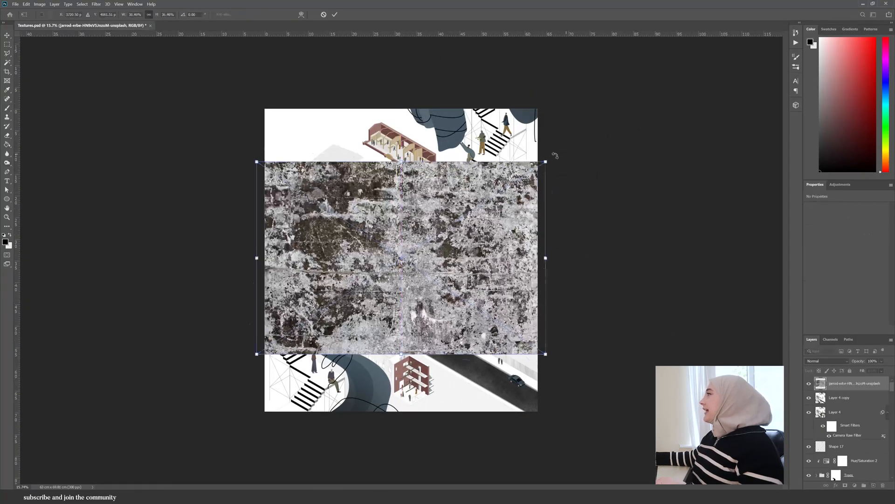
- Scale the grunge texture image to cover the drawing and blend it with Multiply at 7% opacity
drag(544, 156, 543, 93)
key(Return)
click(828, 361)
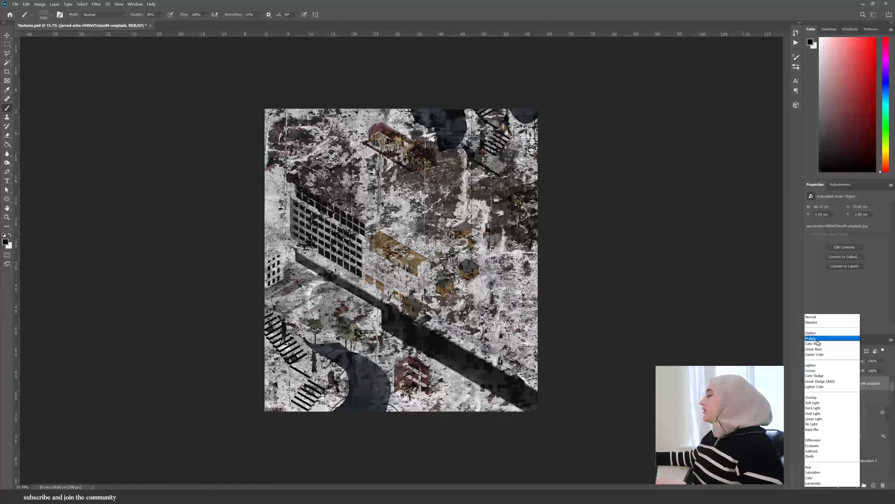
click(823, 338)
drag(881, 361, 862, 370)
- Add a layer mask to the grunge texture and set a smaller brush at about 60% opacity for masking
right_click(855, 383)
click(844, 485)
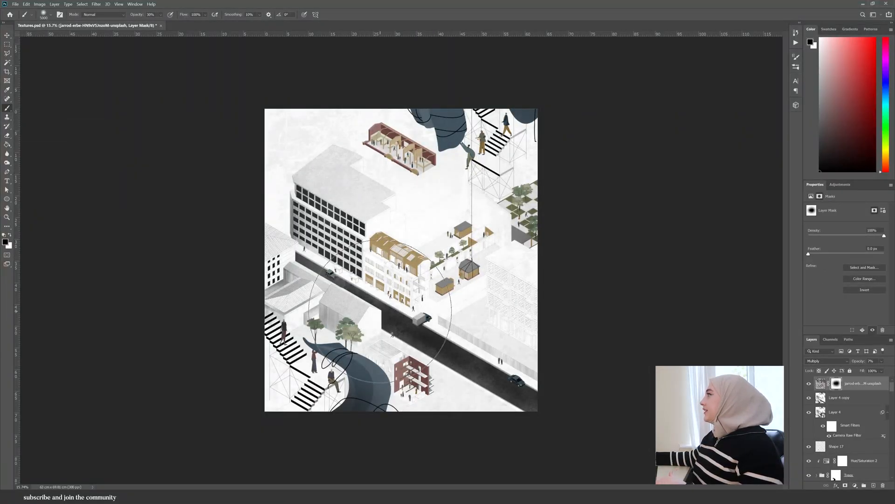
scroll(411, 269, up, 5)
scroll(307, 280, down, 3)
click(820, 114)
click(161, 15)
drag(167, 22, 176, 23)
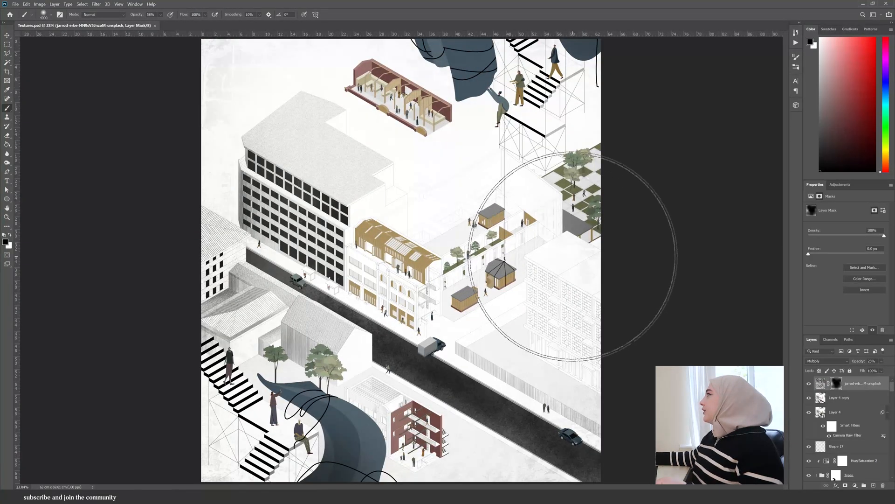
key(bracketleft)
key(bracketleft)
key(bracketleft)
key(bracketleft)
key(bracketleft)
key(bracketleft)
key(bracketleft)
key(bracketleft)
key(bracketleft)
key(bracketleft)
key(bracketleft)
key(bracketleft)
key(bracketleft)
key(bracketleft)
key(bracketleft)
key(bracketleft)
key(bracketleft)
key(bracketleft)
key(bracketleft)
key(bracketleft)
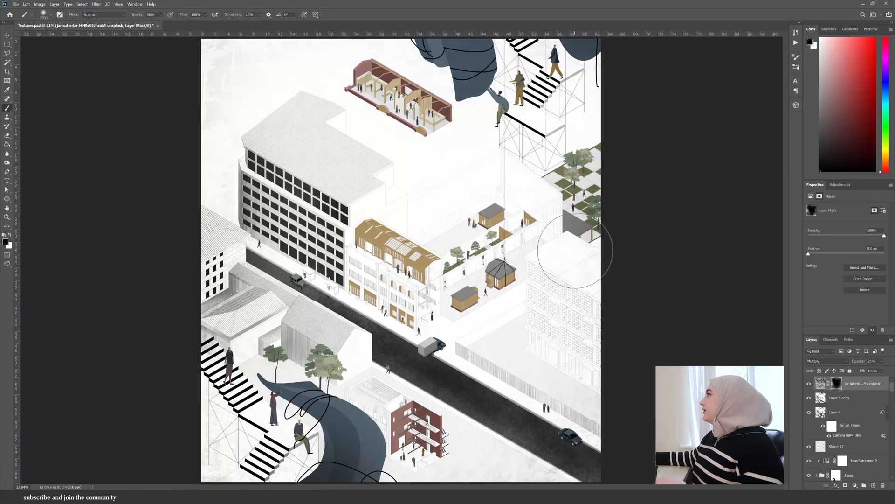